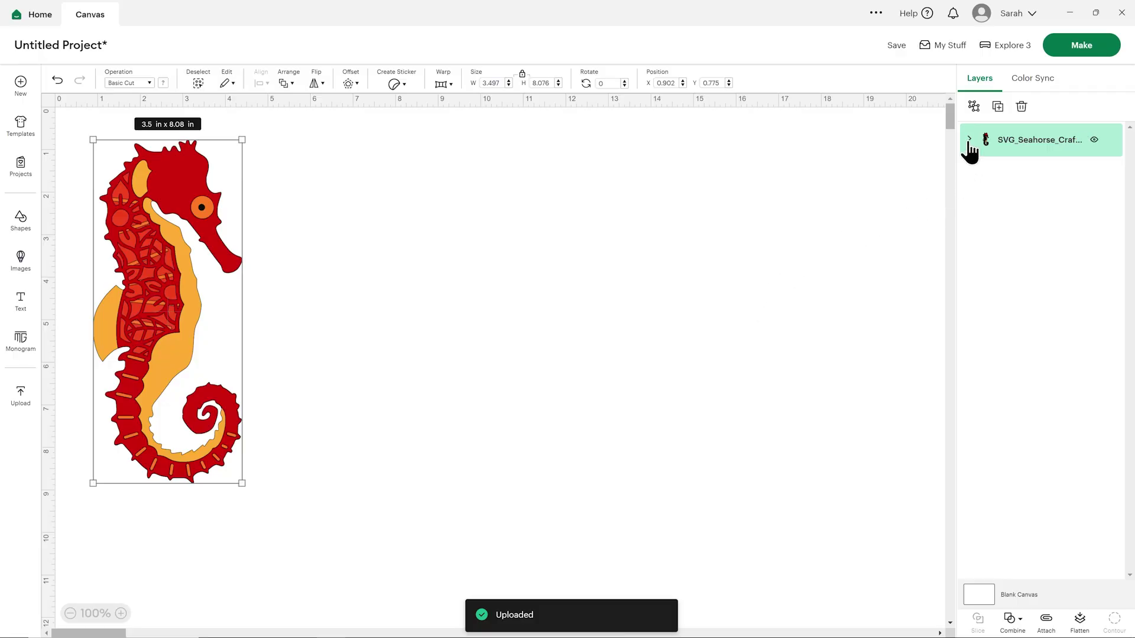
- Expand the seahorse group in the Layers panel and step through its first individual layers
click(969, 139)
click(1040, 177)
click(1037, 214)
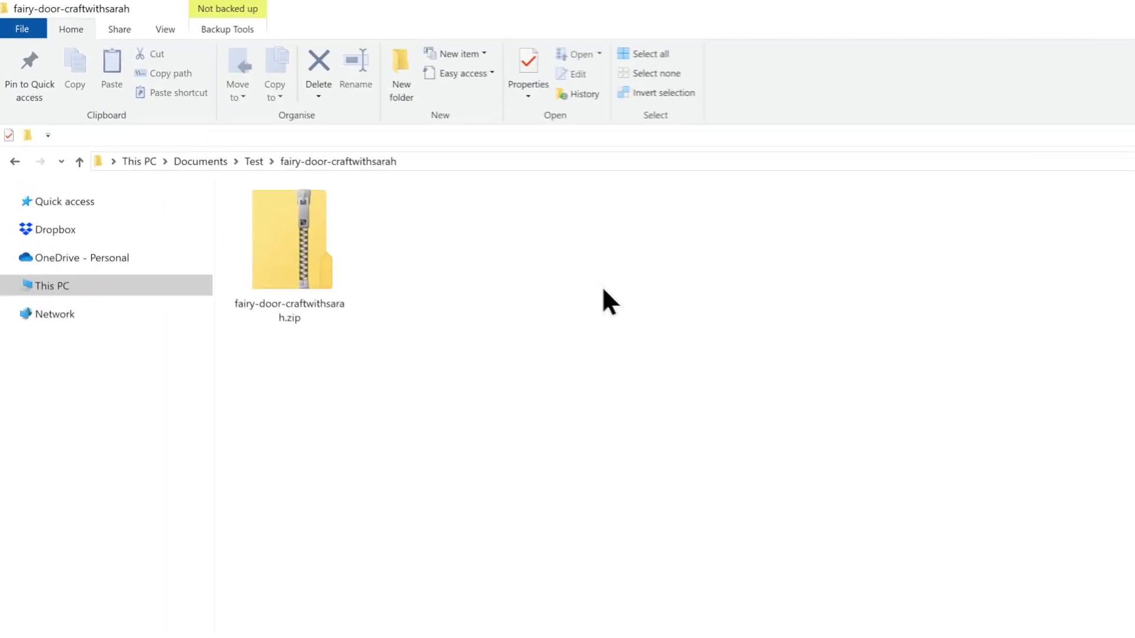
- Extract fairy-door-craftwithsarah.zip into its suggested folder and select the new extracted folder
click(313, 253)
right_click(314, 253)
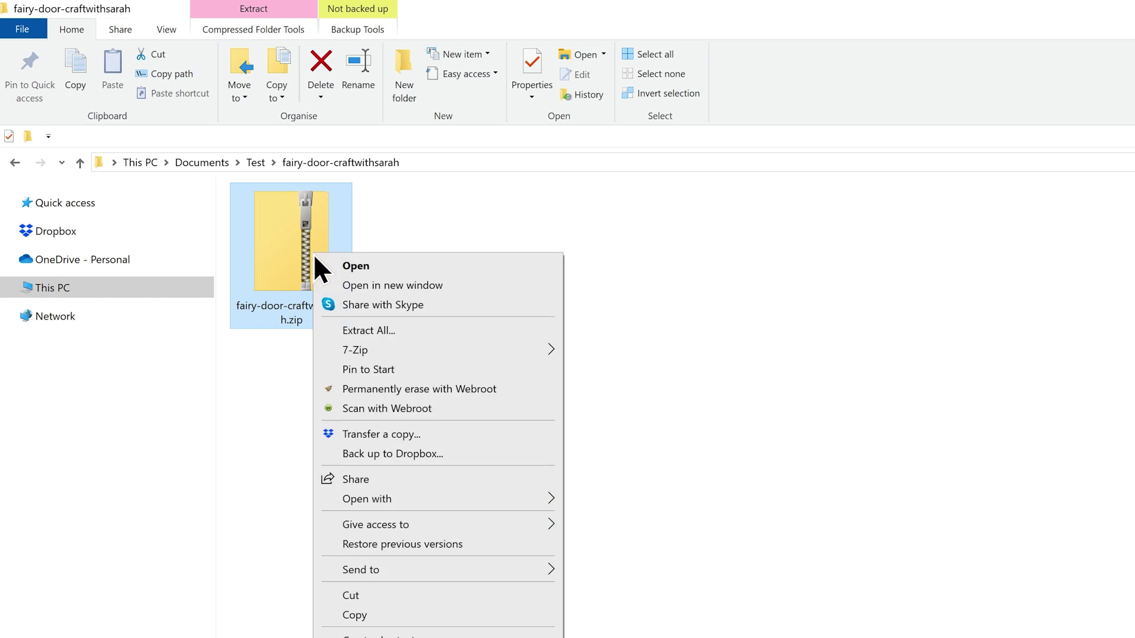
click(408, 332)
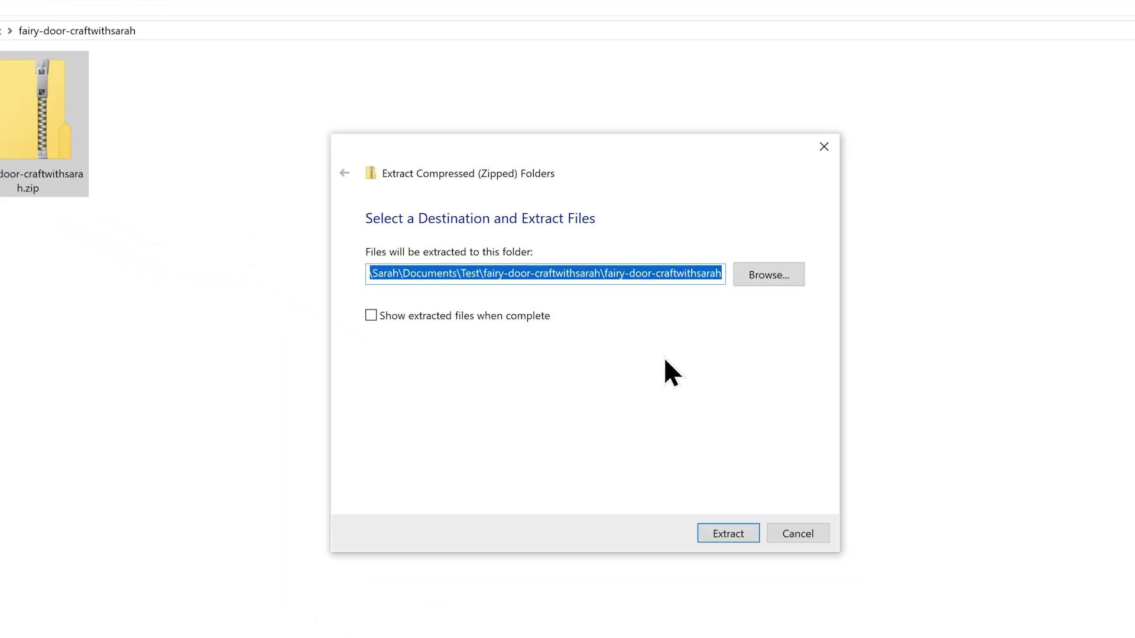
click(721, 534)
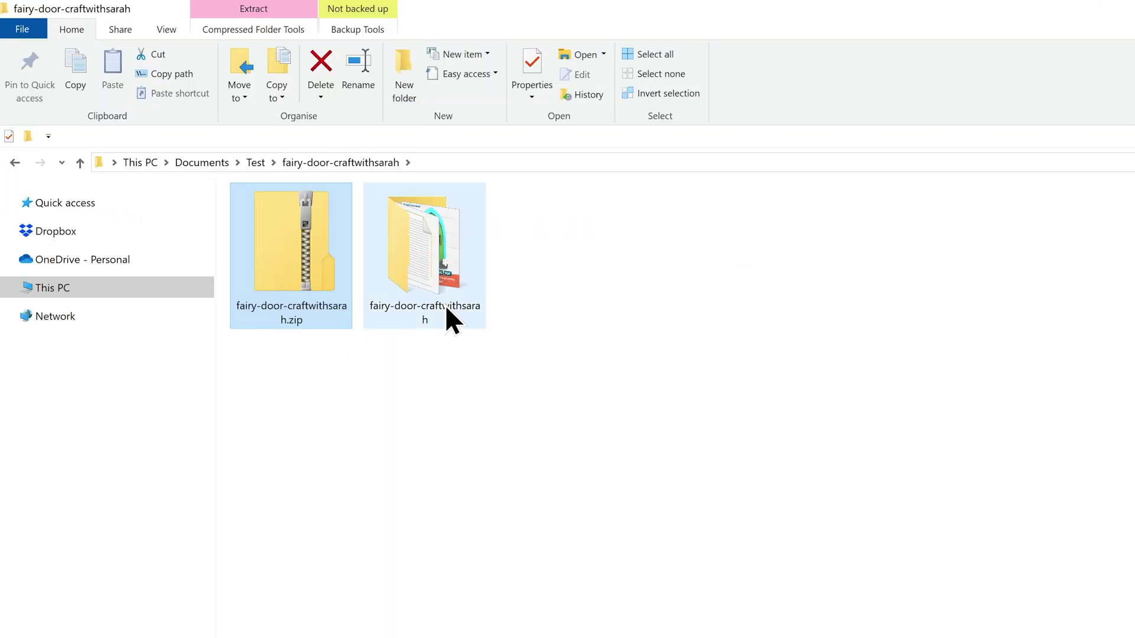
click(446, 307)
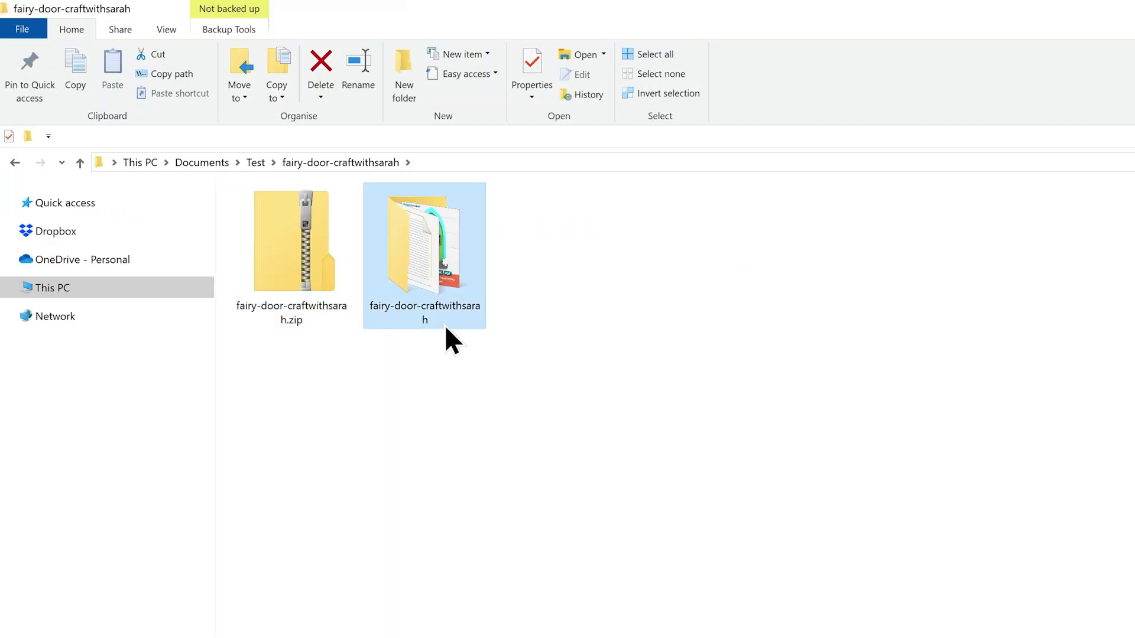
mouse_move(431, 324)
- Open the extracted fairy door folder
double_click(444, 290)
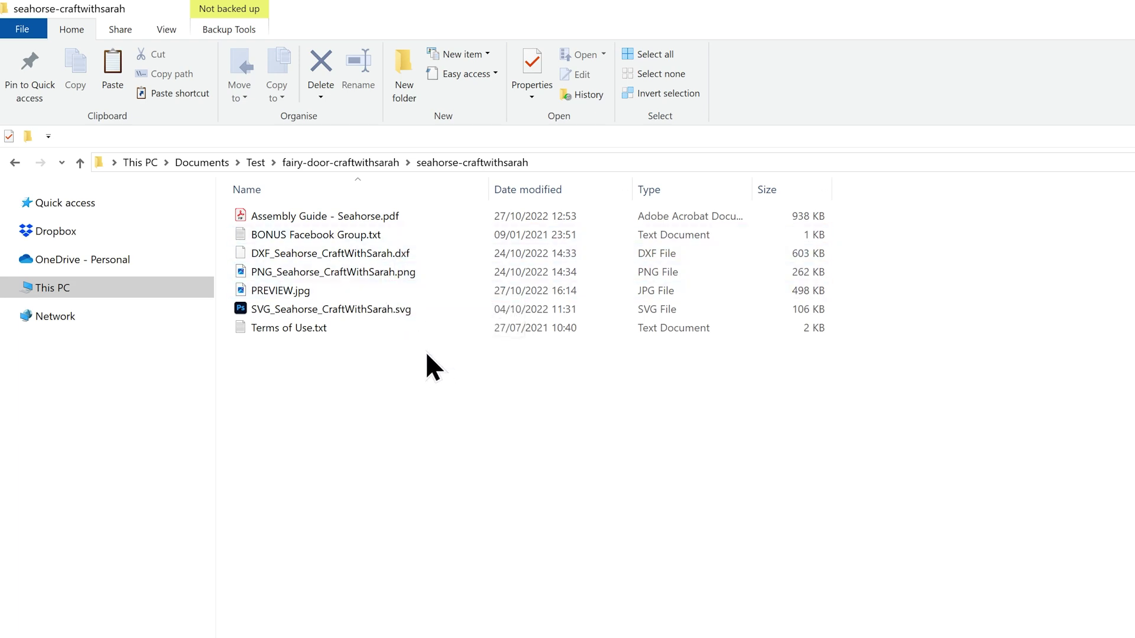
- Pick out the seahorse SVG and DXF cut files, then clear the selection
click(387, 316)
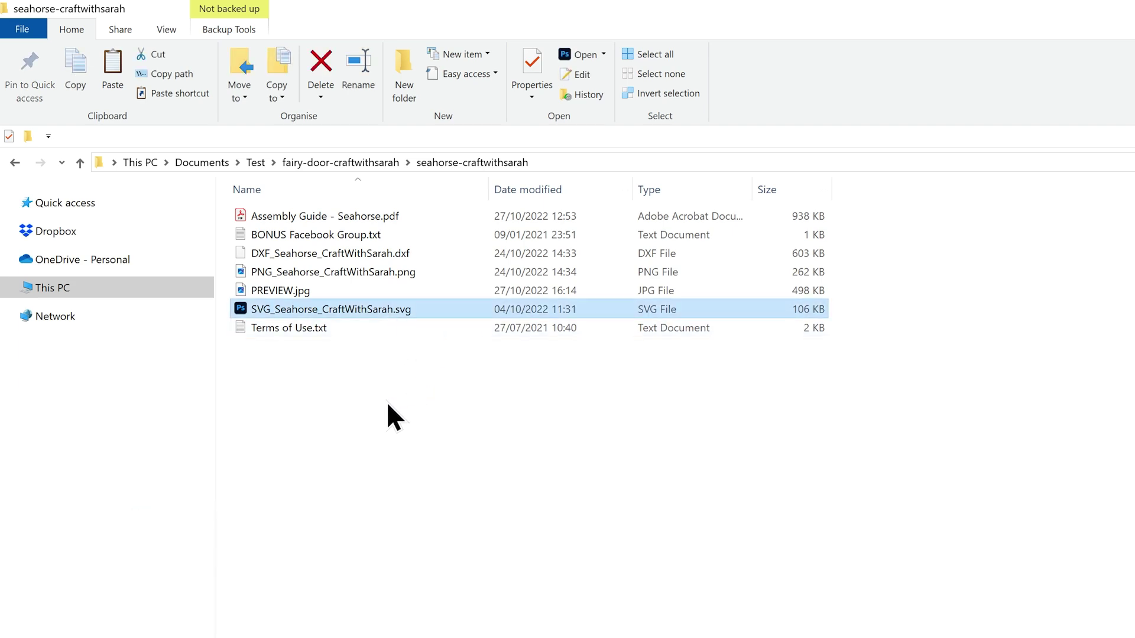
click(353, 258)
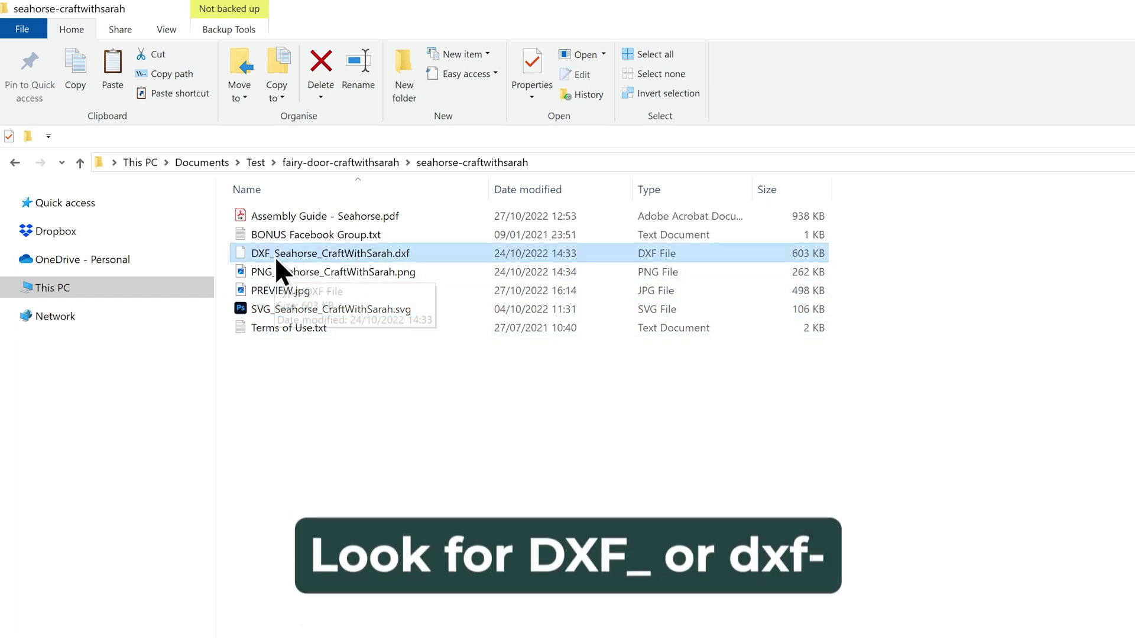
click(470, 427)
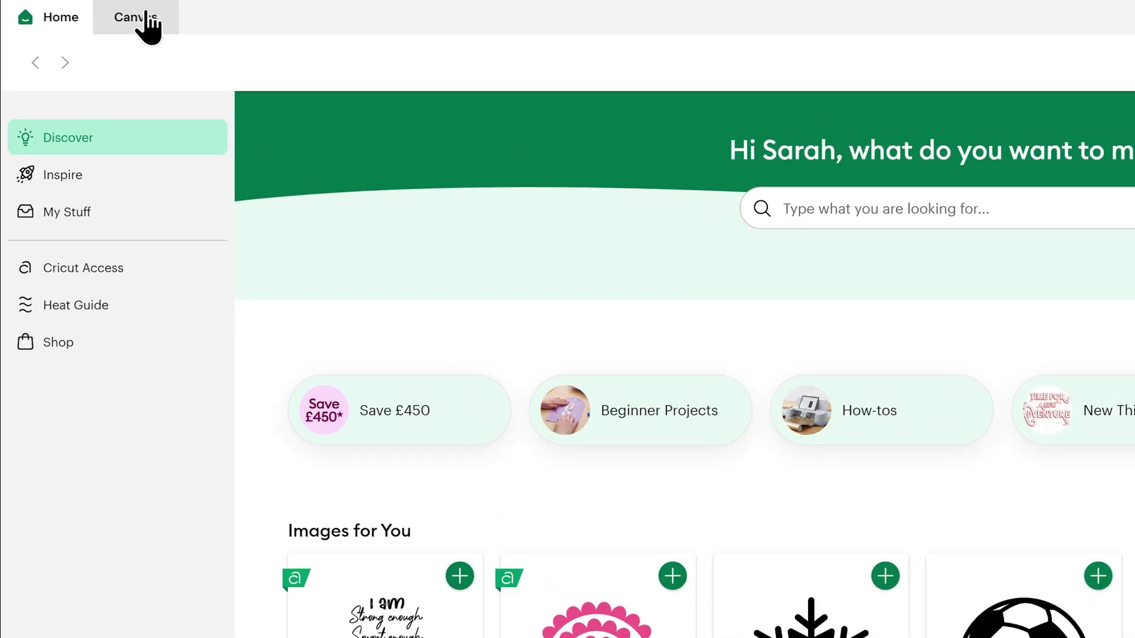
- Open Upload Image on a blank canvas with the fairy door folder window alongside
click(147, 16)
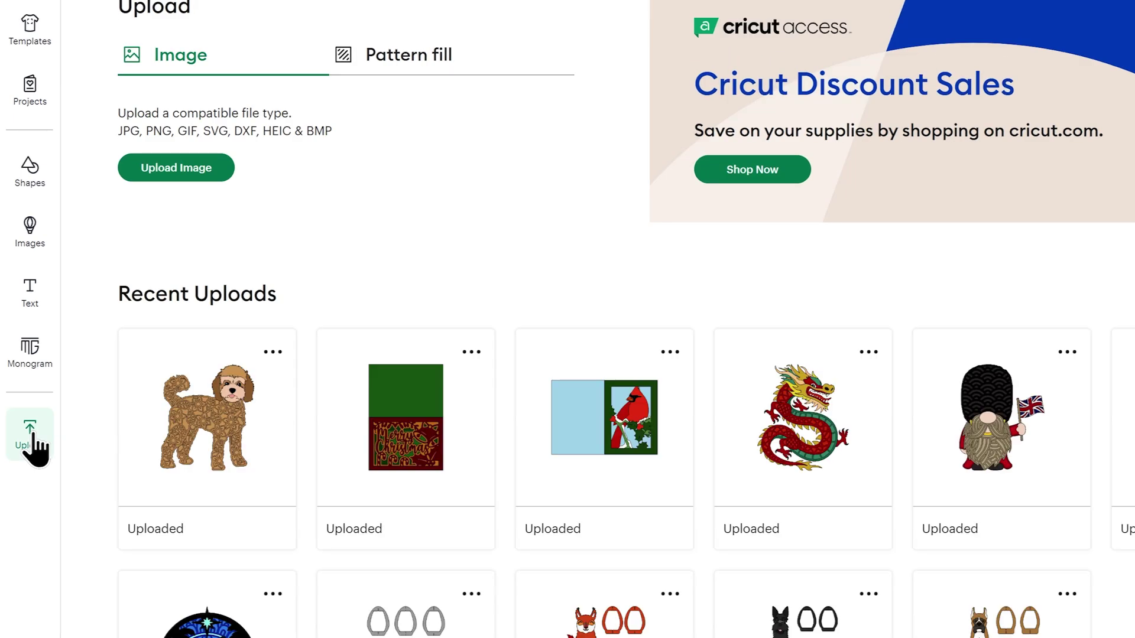
click(230, 171)
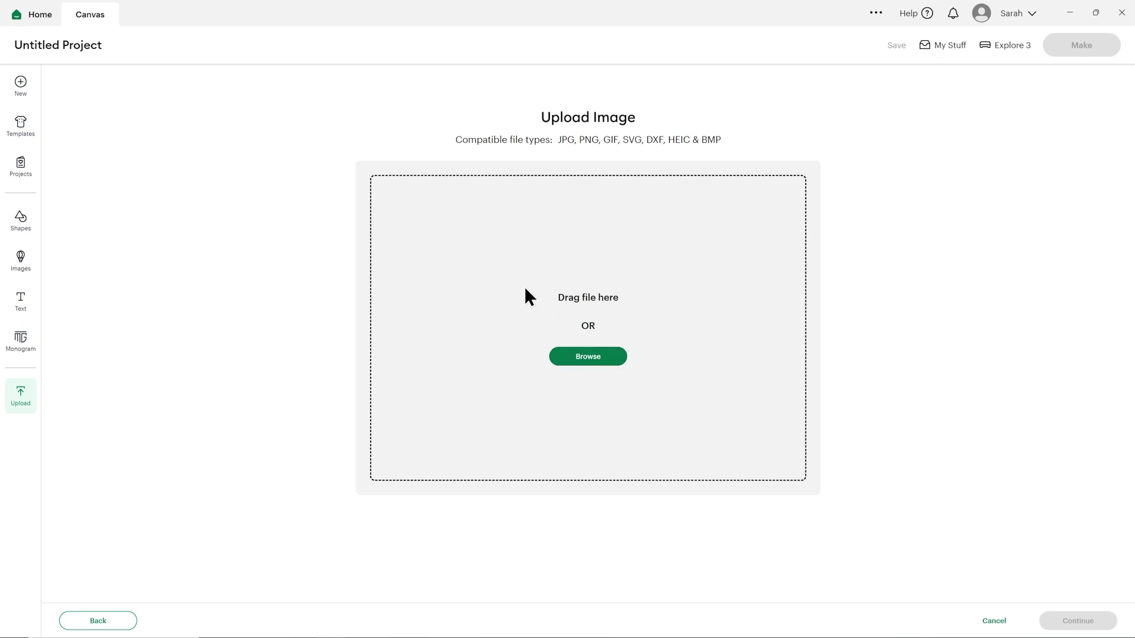
key(alt+Tab)
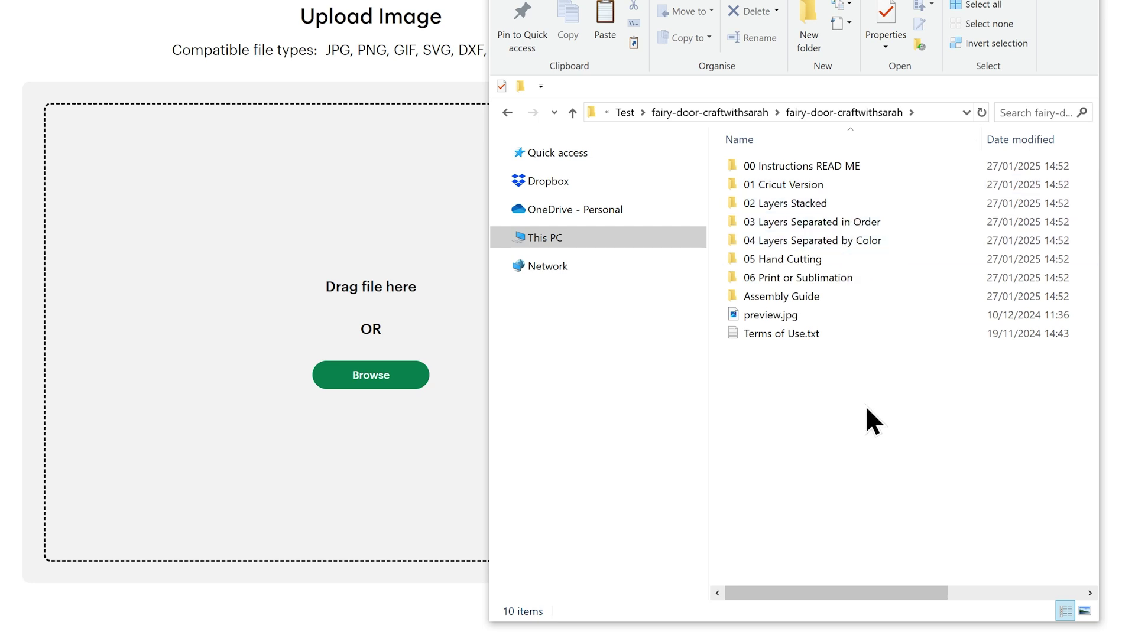
- Drag svg-01-fairy-door-craftwithsarah.svg from the 01 Cricut Version folder into Cricut's upload area
click(892, 182)
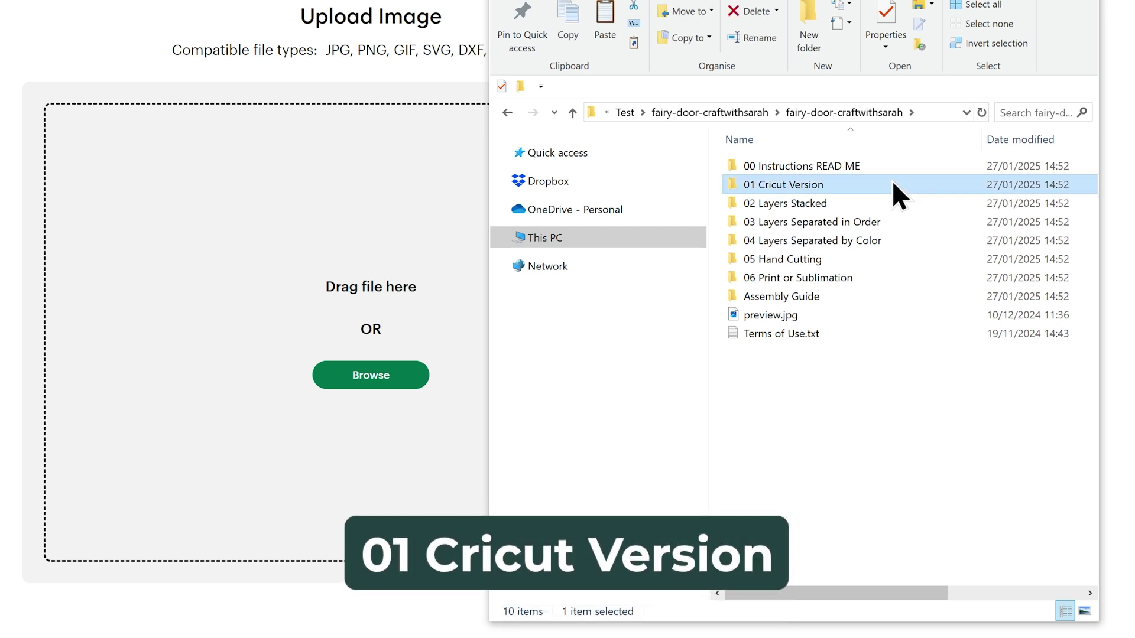
double_click(867, 186)
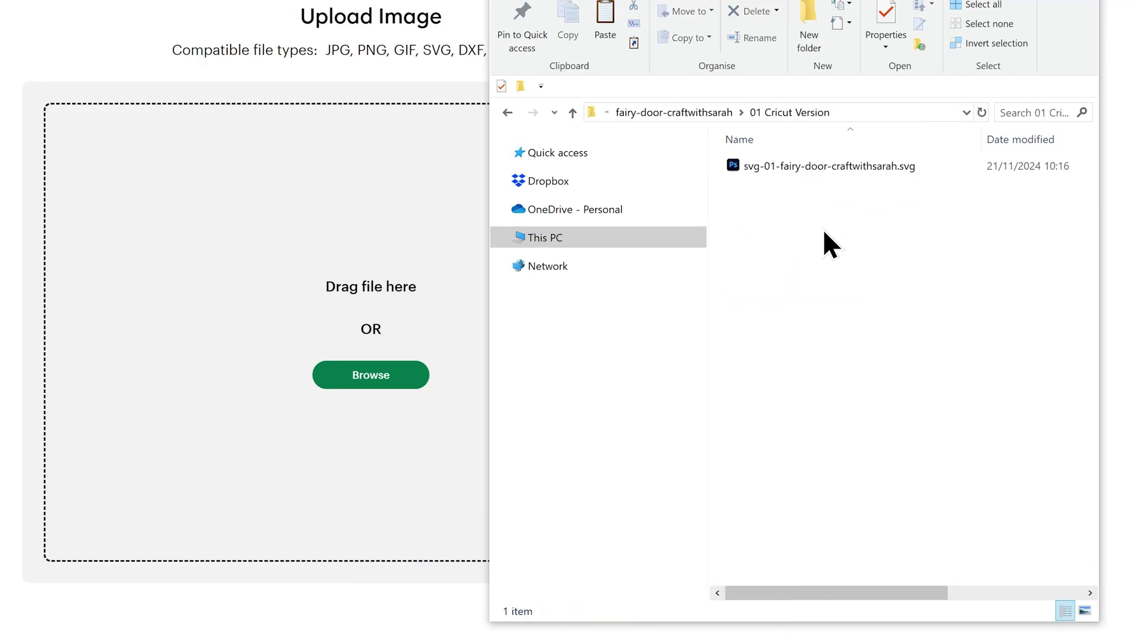
click(817, 171)
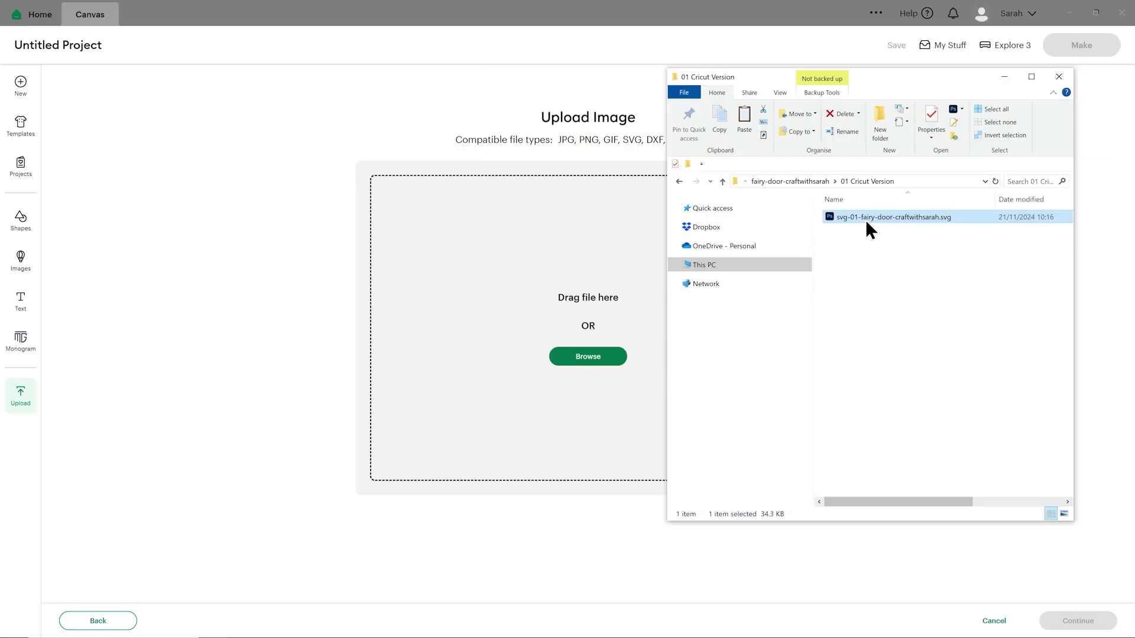
drag(786, 166, 388, 450)
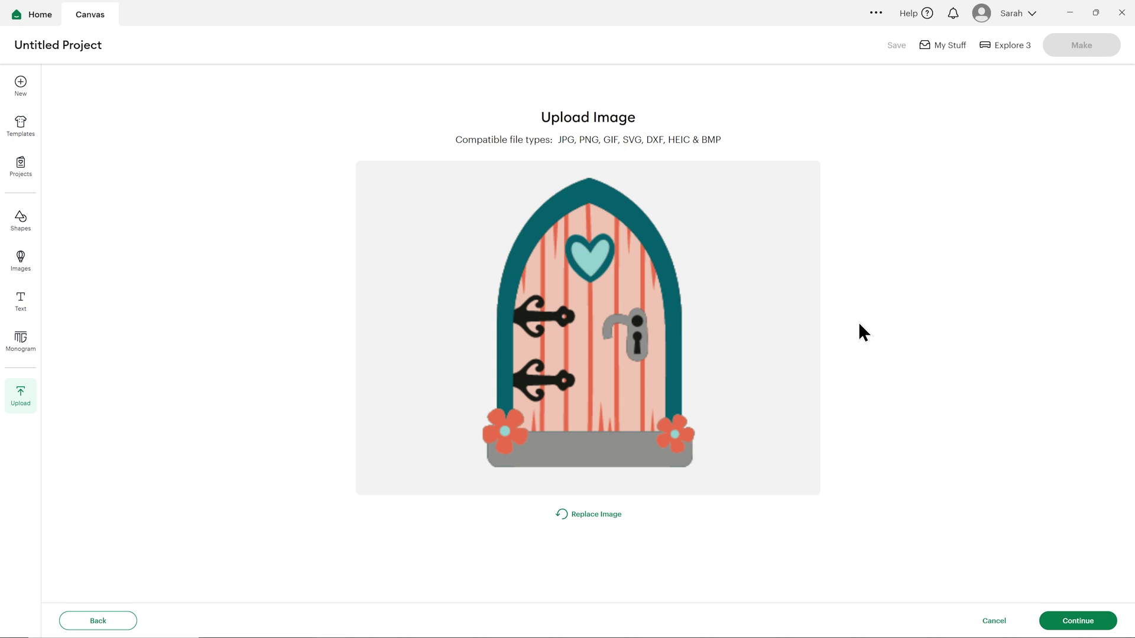
- Upload the fairy door SVG with its default name, placing it at 4.75 in x 6.5 in
click(1077, 621)
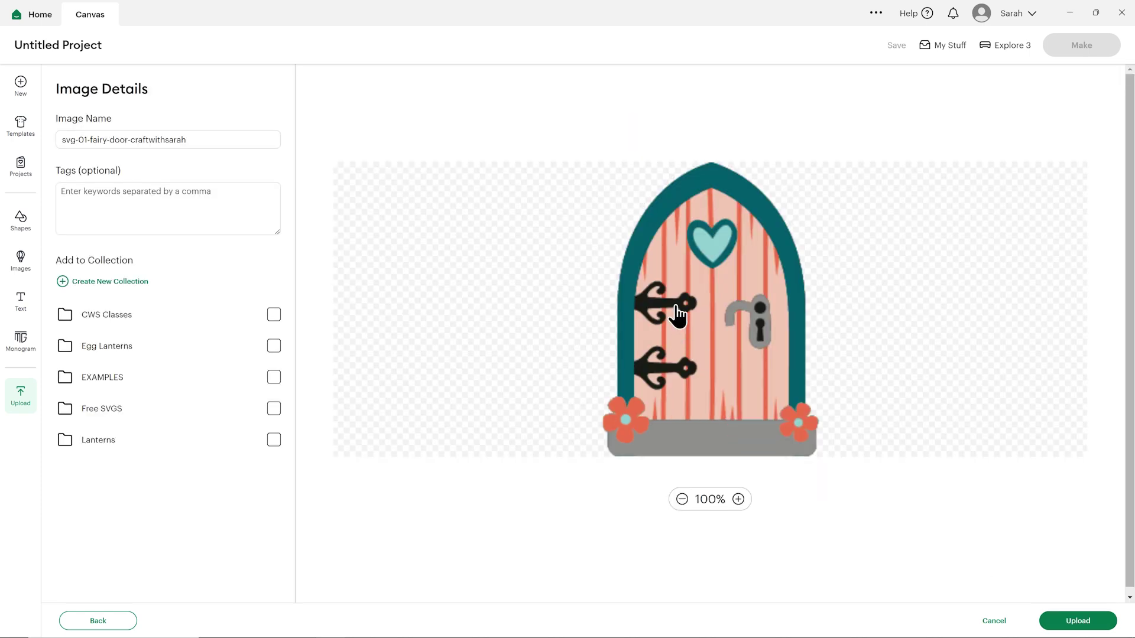
click(142, 131)
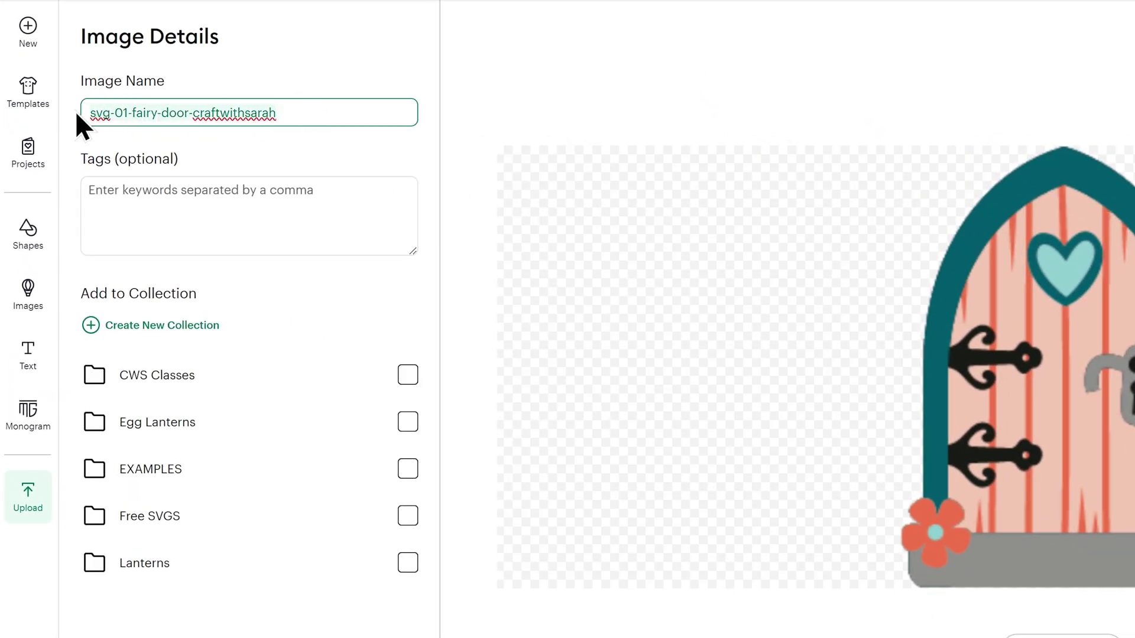
click(567, 47)
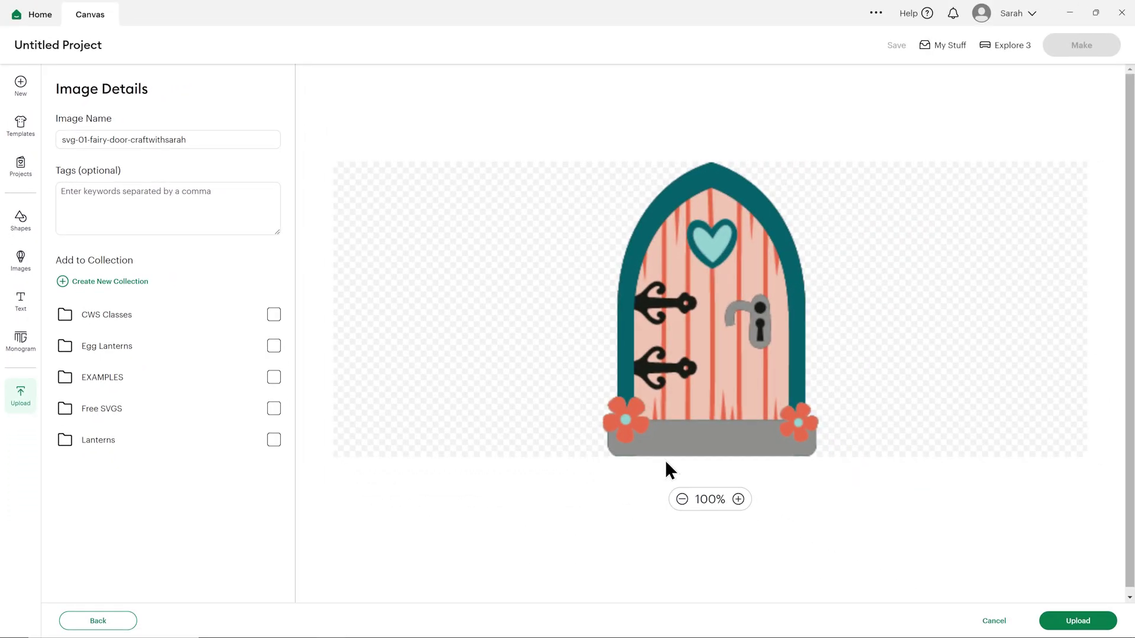
click(1053, 621)
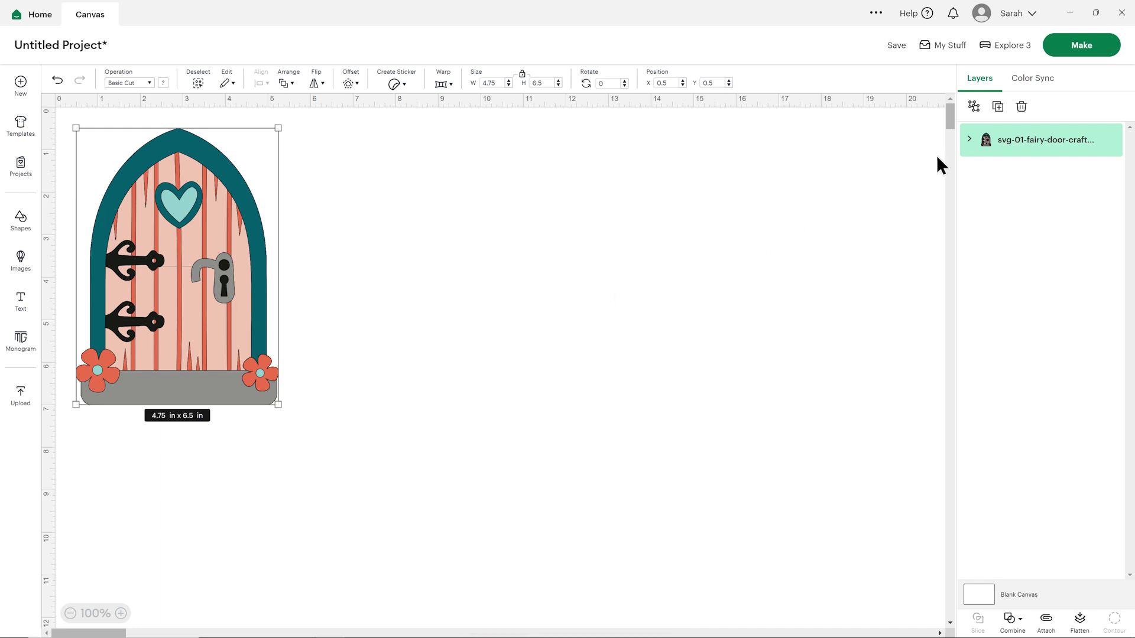
- Expand the fairy door group and inspect its handle, teal flower, heart and arched door layers
click(969, 139)
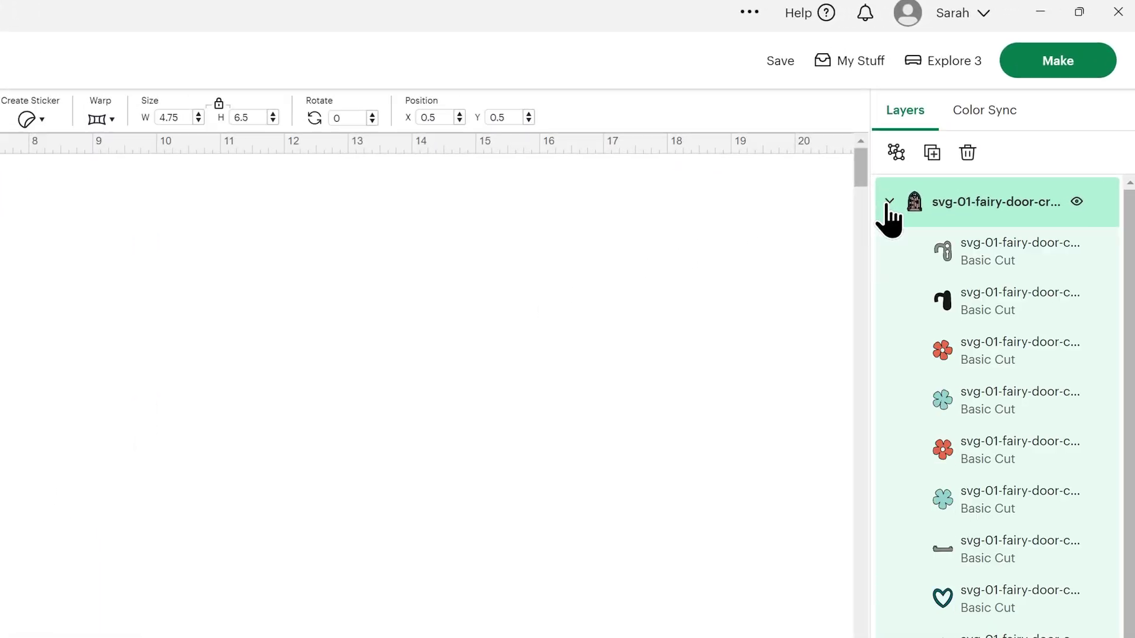
scroll(1013, 299, down, 1)
click(1022, 298)
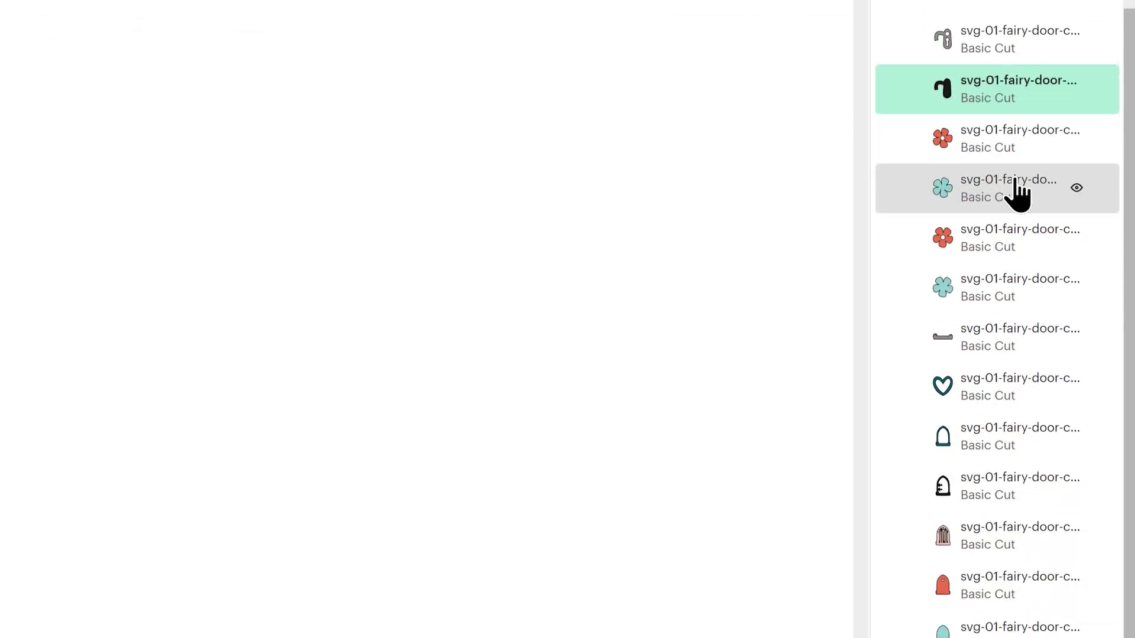
click(1015, 183)
click(1009, 287)
click(1005, 393)
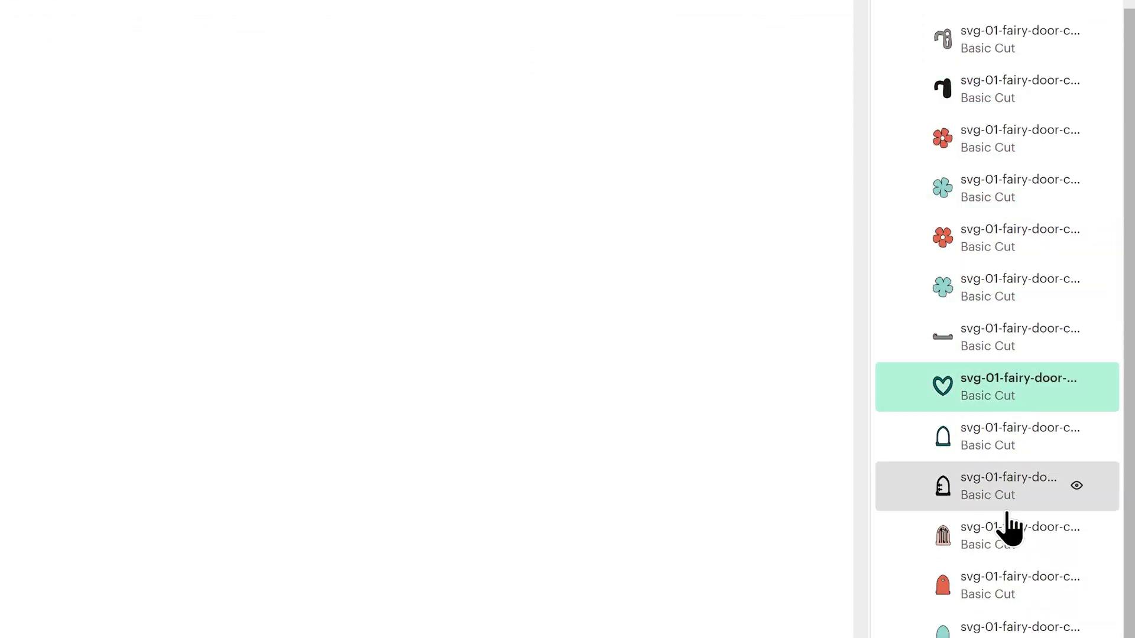
click(1009, 532)
click(203, 220)
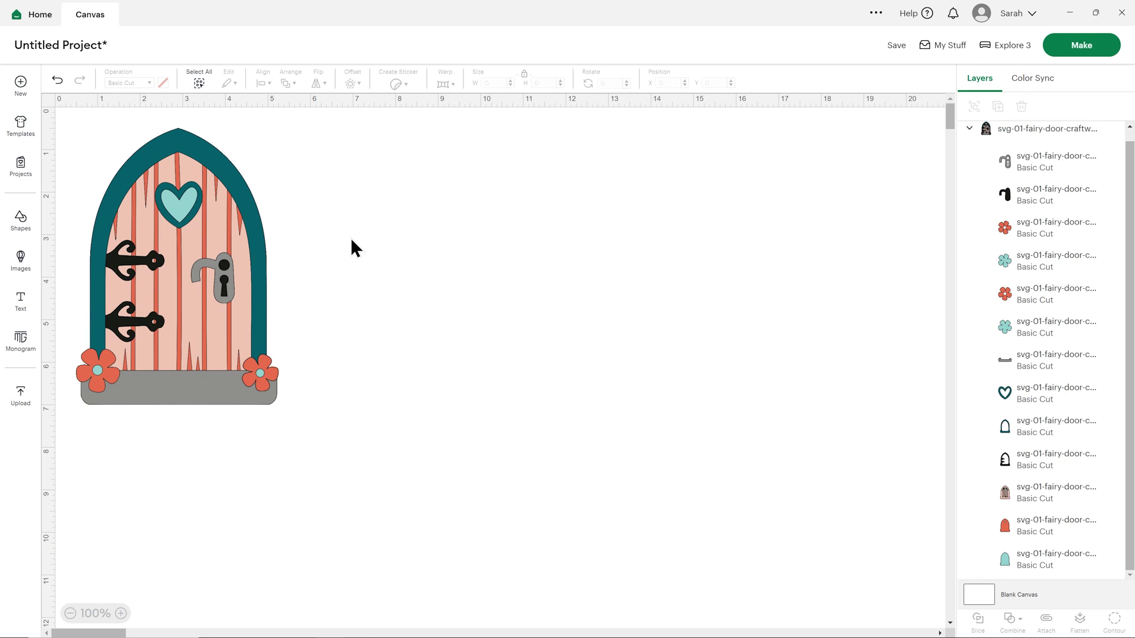
- Delete the fairy door from the canvas and start a new image upload
click(196, 239)
key(Delete)
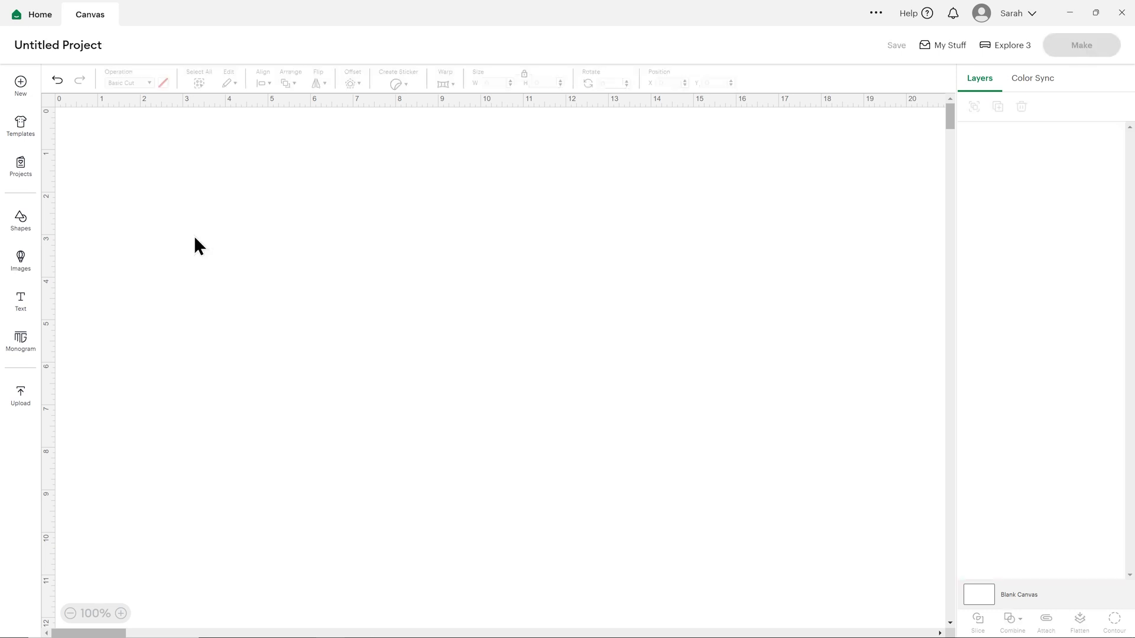
click(20, 393)
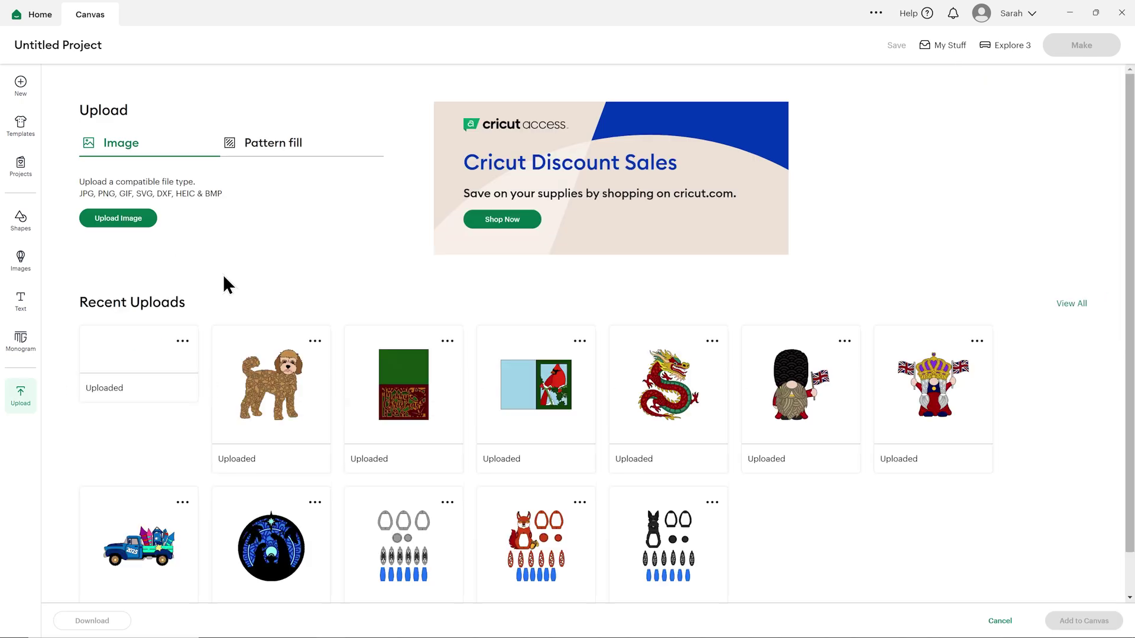
click(139, 220)
- Drag the seahorse SVG from File Explorer into the upload area
key(alt+Tab)
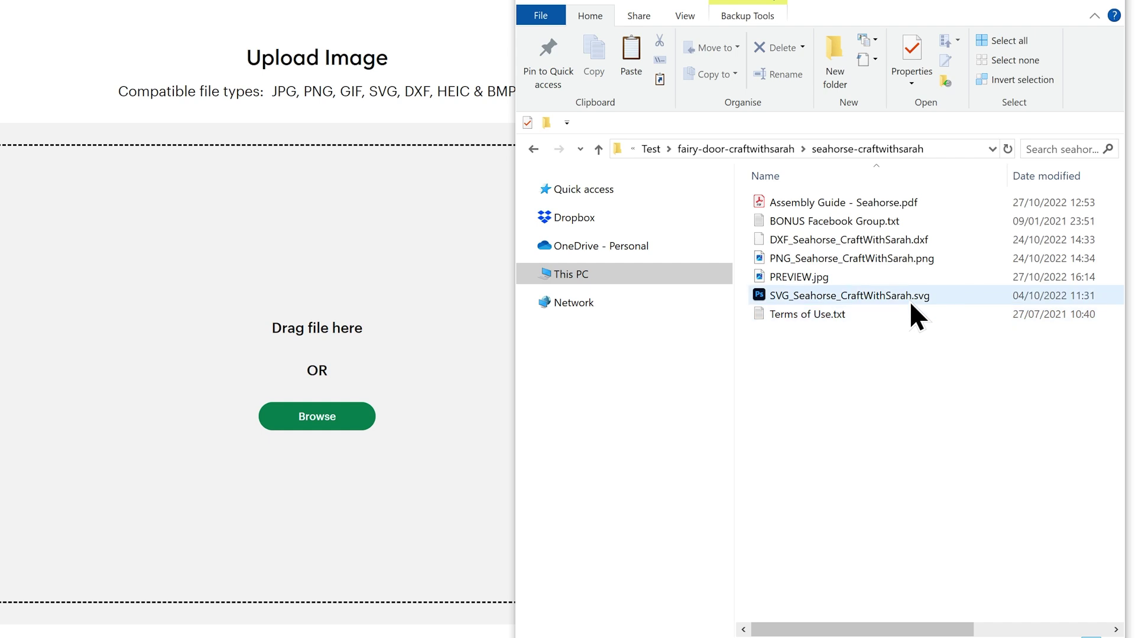
click(924, 299)
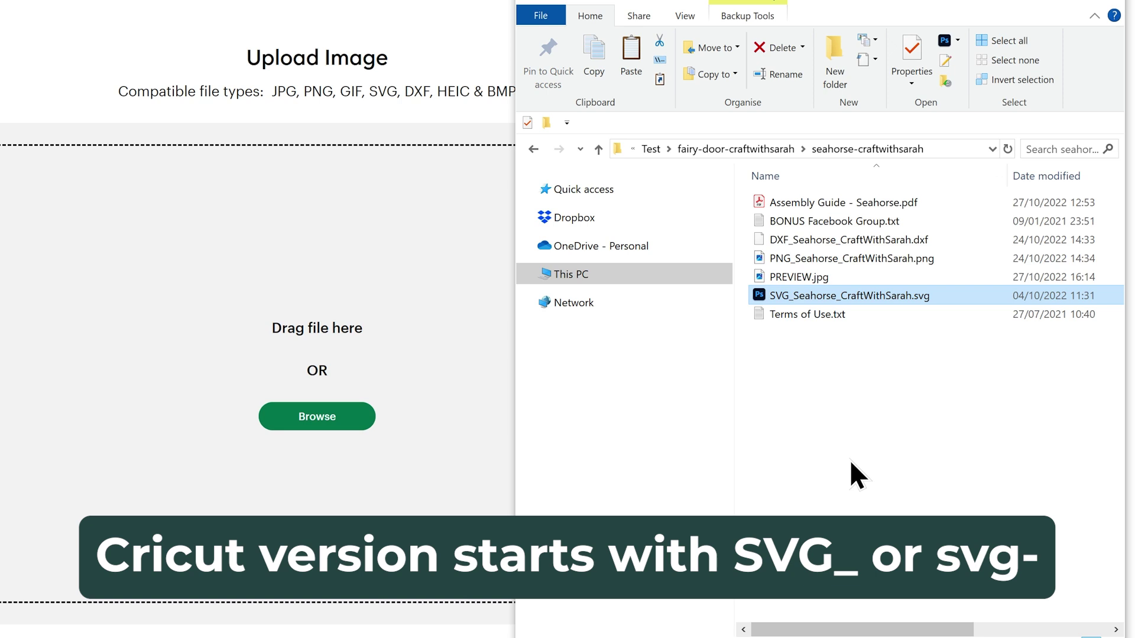
drag(922, 295, 228, 432)
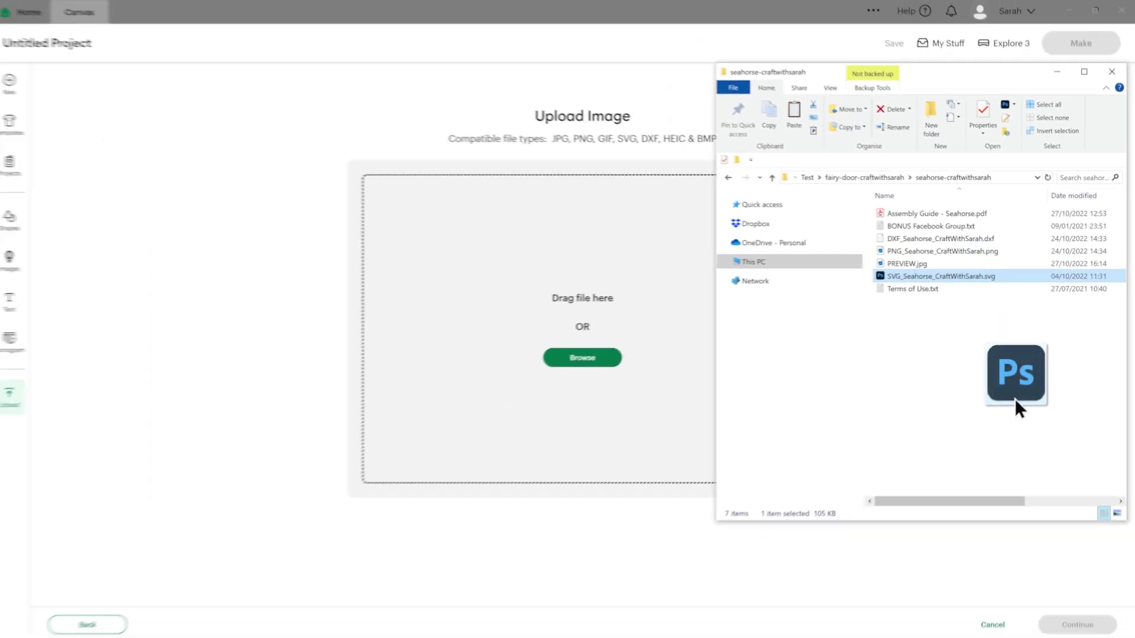
drag(528, 367, 529, 369)
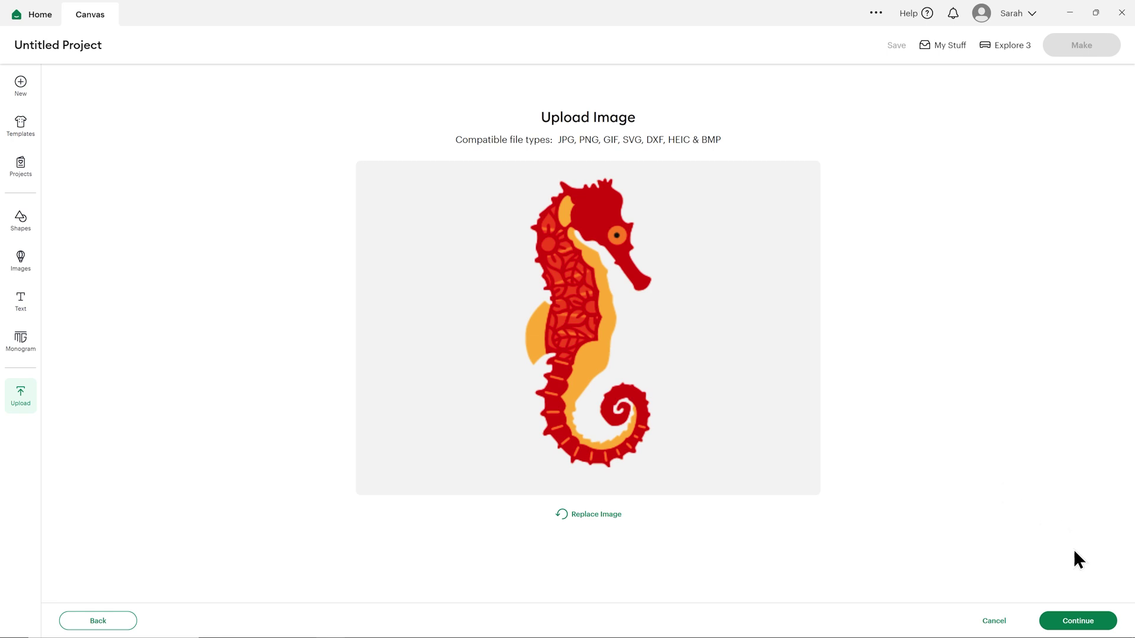
- Upload the seahorse SVG, placing it on the canvas at 3.5 in x 8.08 in
click(1065, 619)
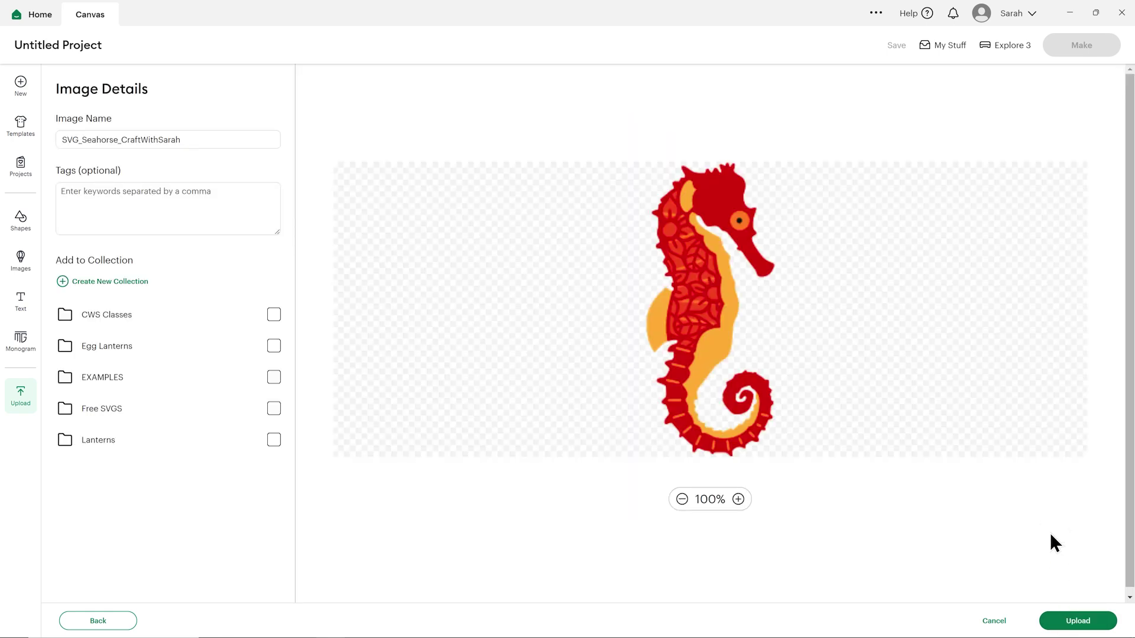
click(1062, 624)
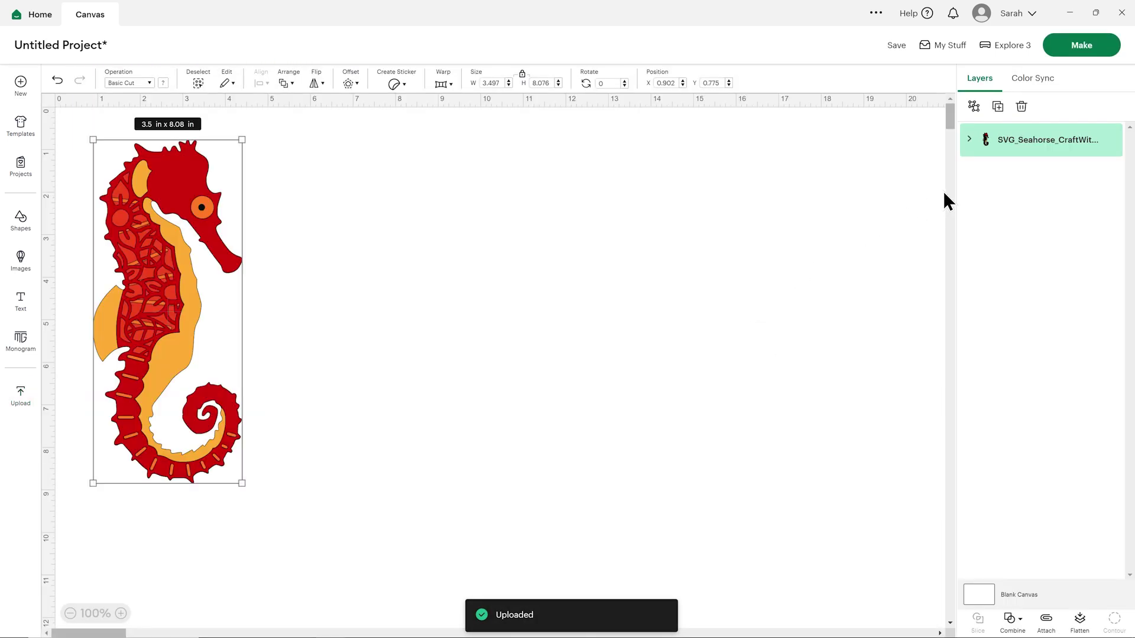
- Expand the seahorse group and select its layers in turn, including the orange eye and black pupil
click(969, 138)
click(1010, 172)
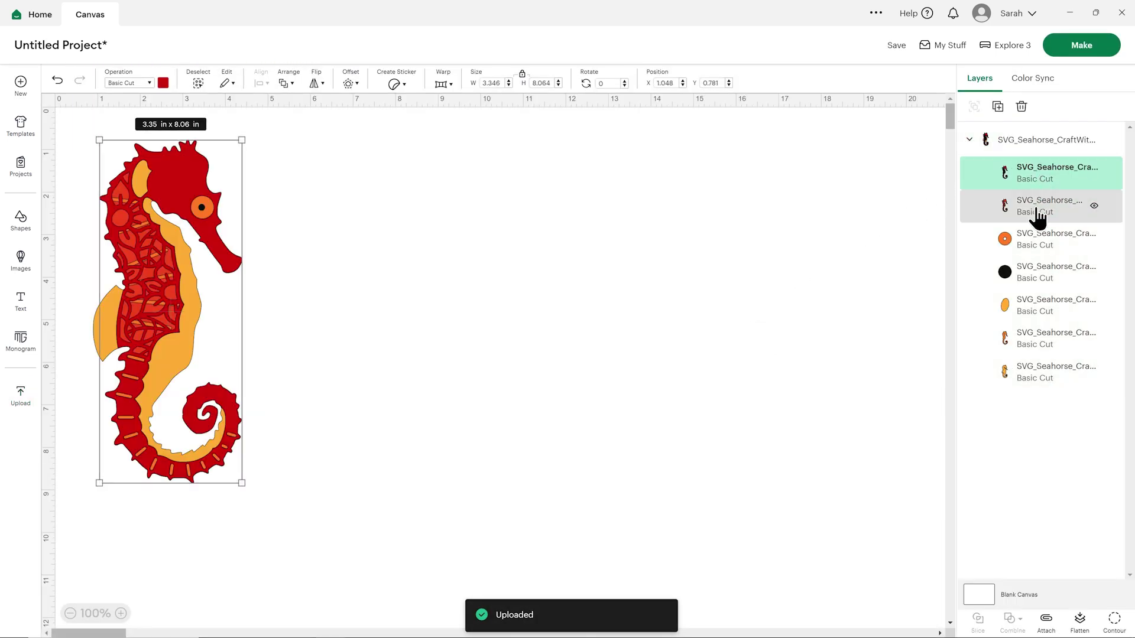
click(1038, 219)
click(1035, 249)
click(1040, 278)
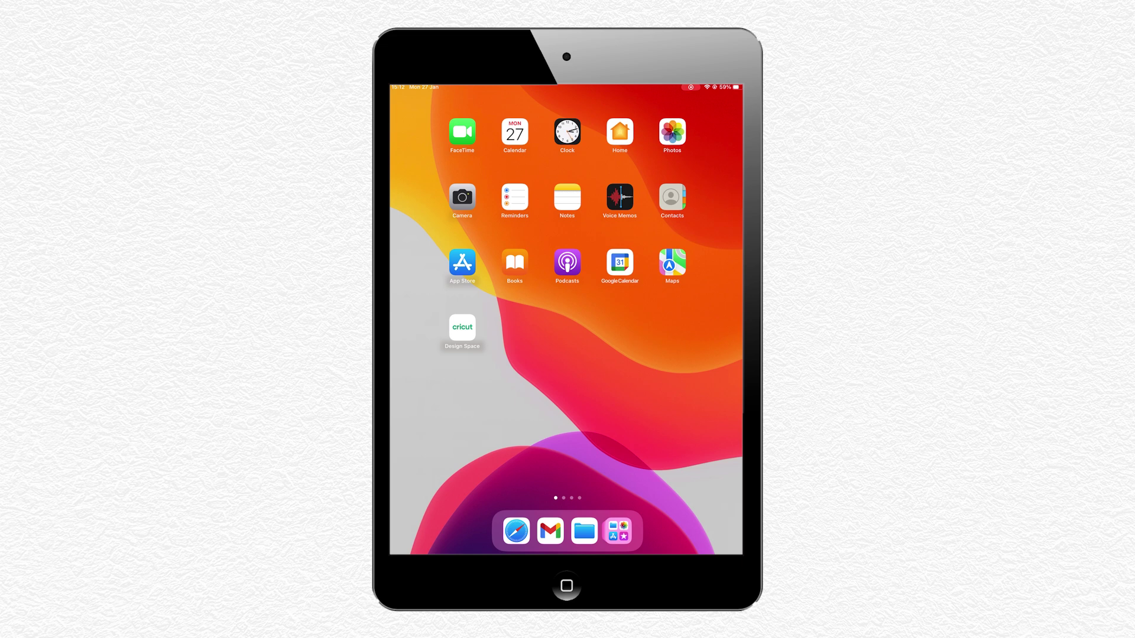
- In Files on the iPad, unzip the fairy-door and Seahorse archives under On My iPad
click(584, 531)
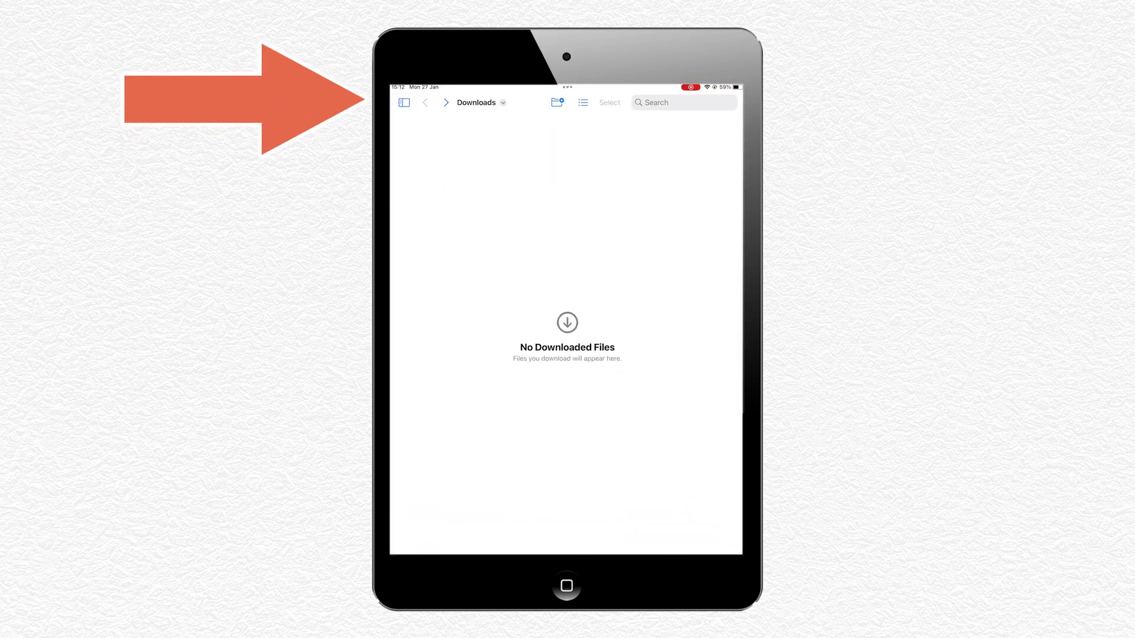
click(405, 102)
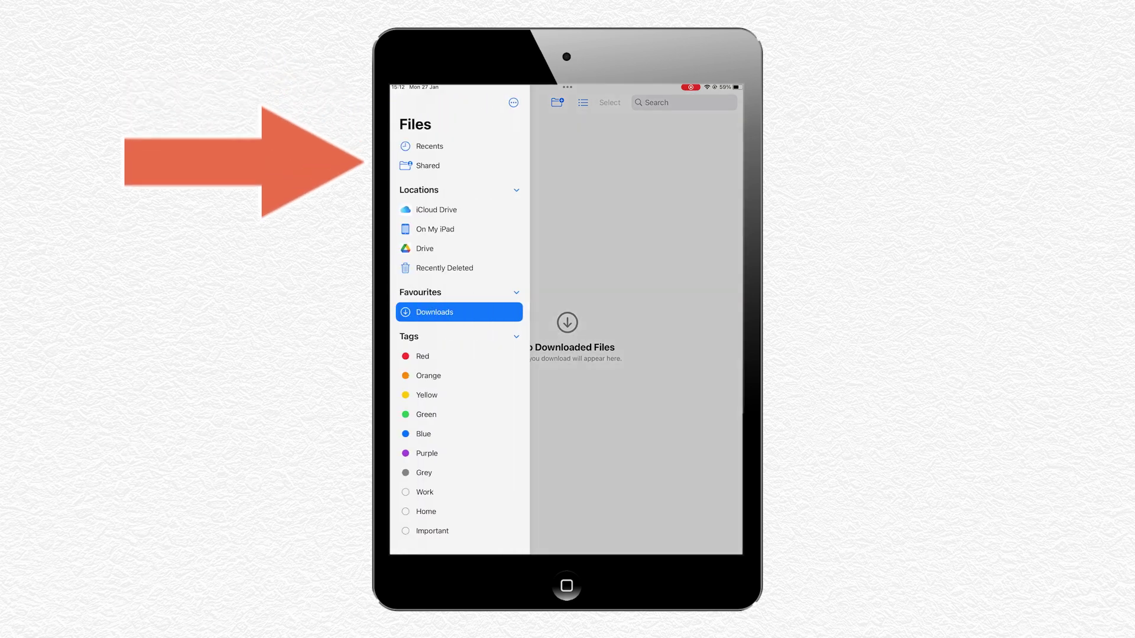
click(435, 229)
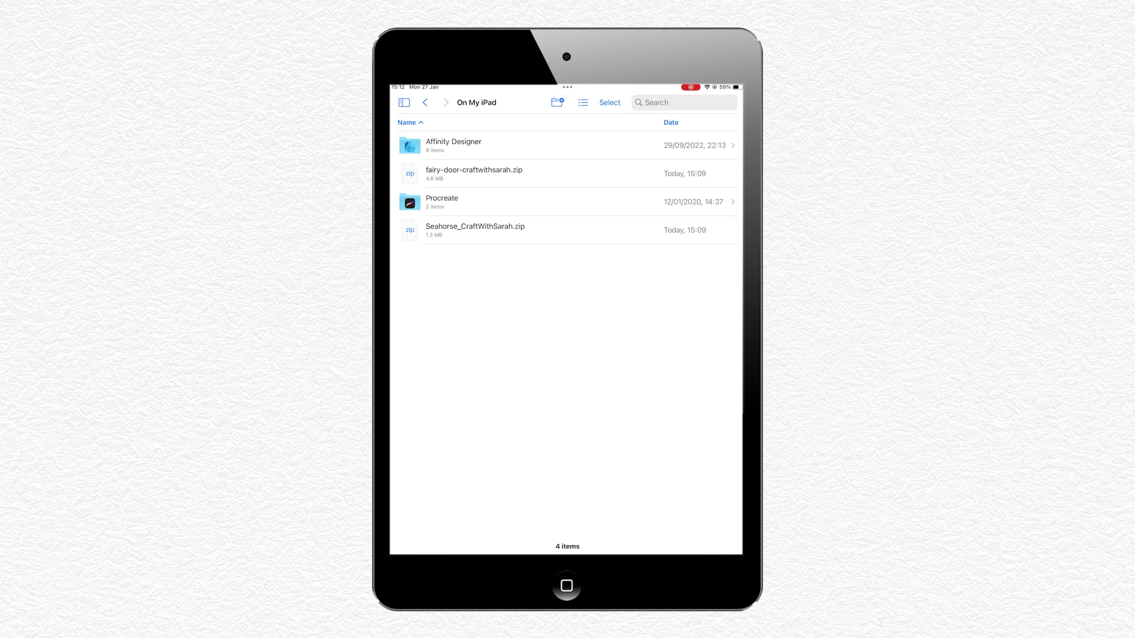
click(474, 173)
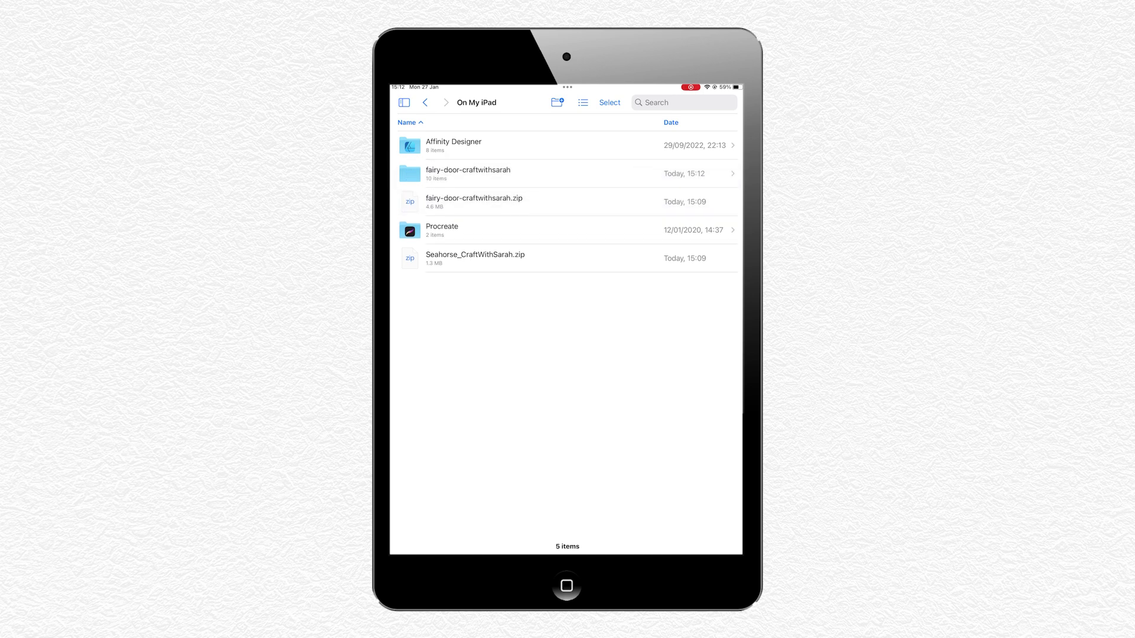
click(475, 258)
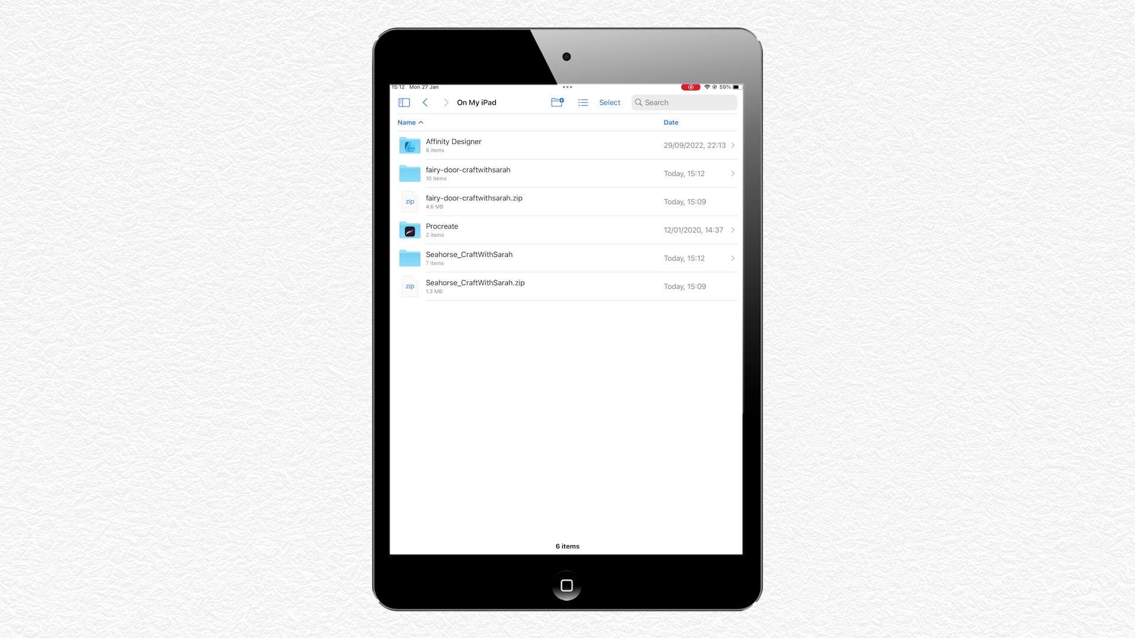
- Check the fairy-door-craftwithsarah and Seahorse_CraftWithSarah folders, then return to the home screen
click(467, 173)
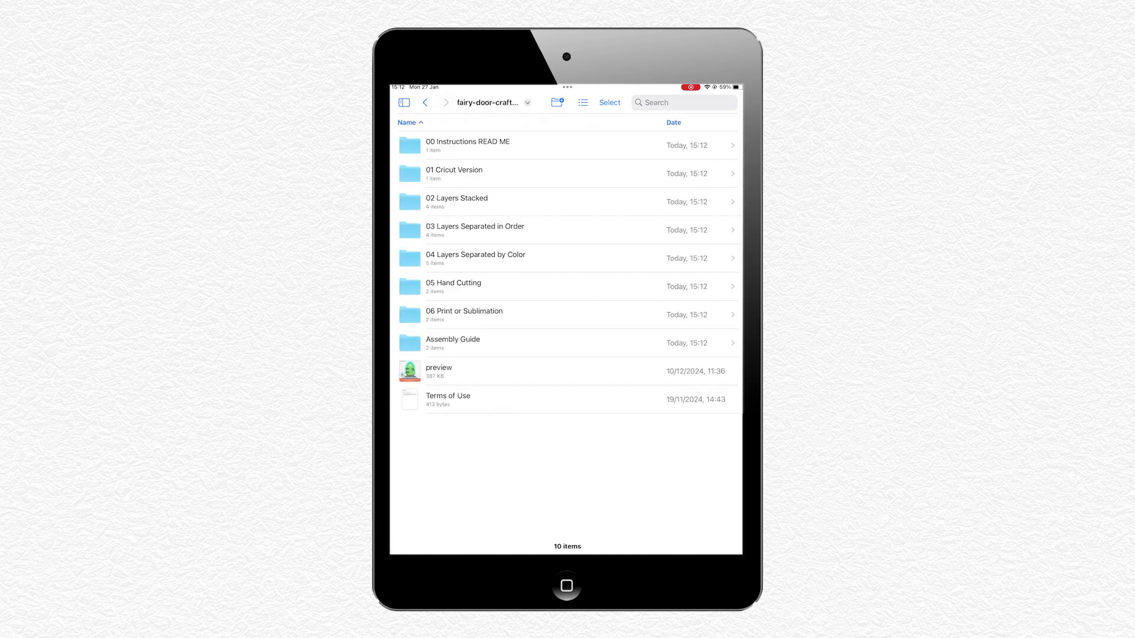
click(425, 102)
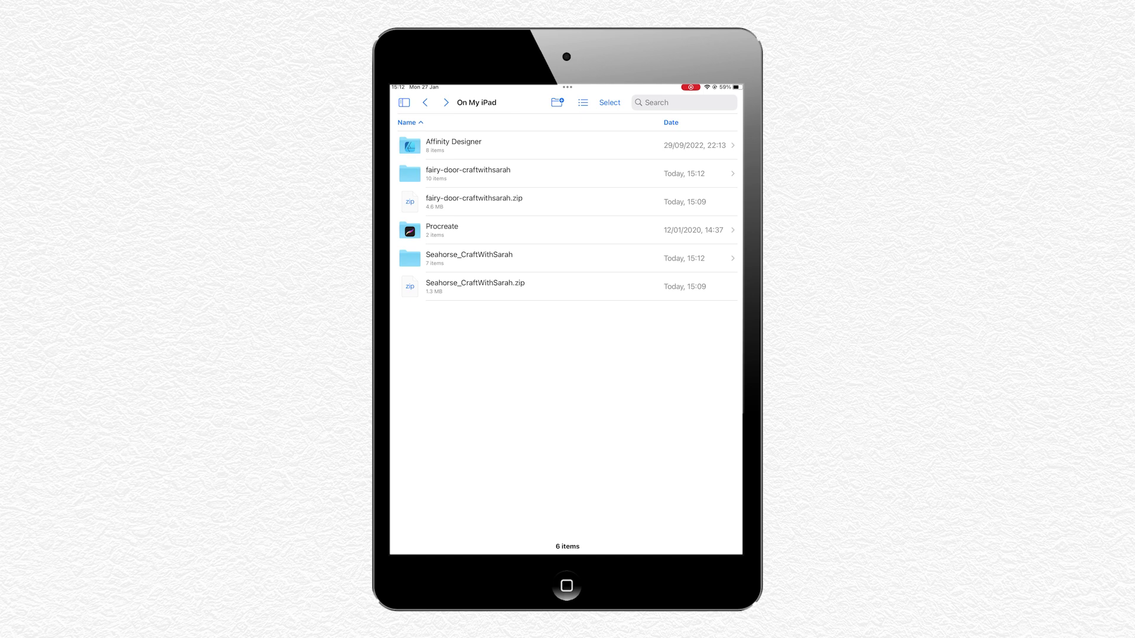
click(468, 258)
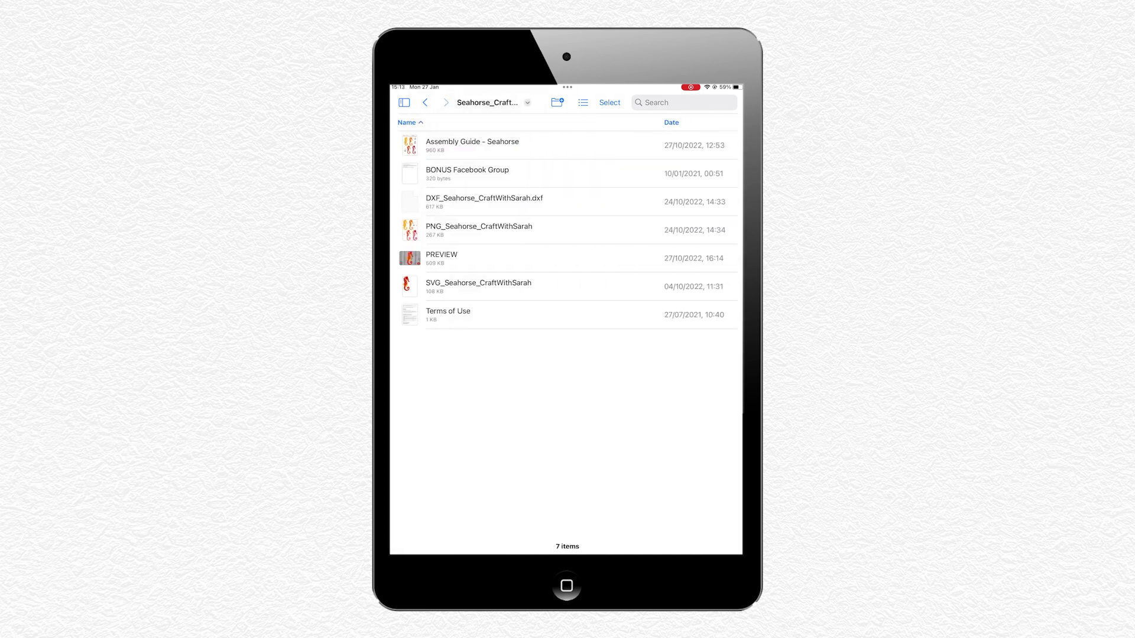
click(425, 102)
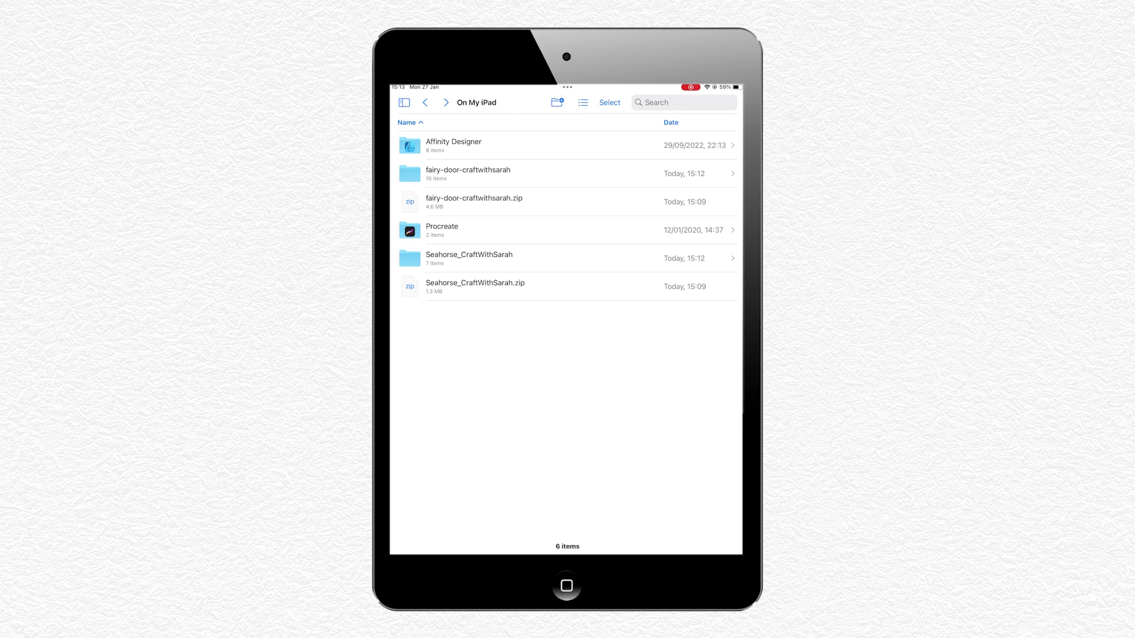
key(super+h)
- Launch Cricut Design Space on the iPad
click(463, 328)
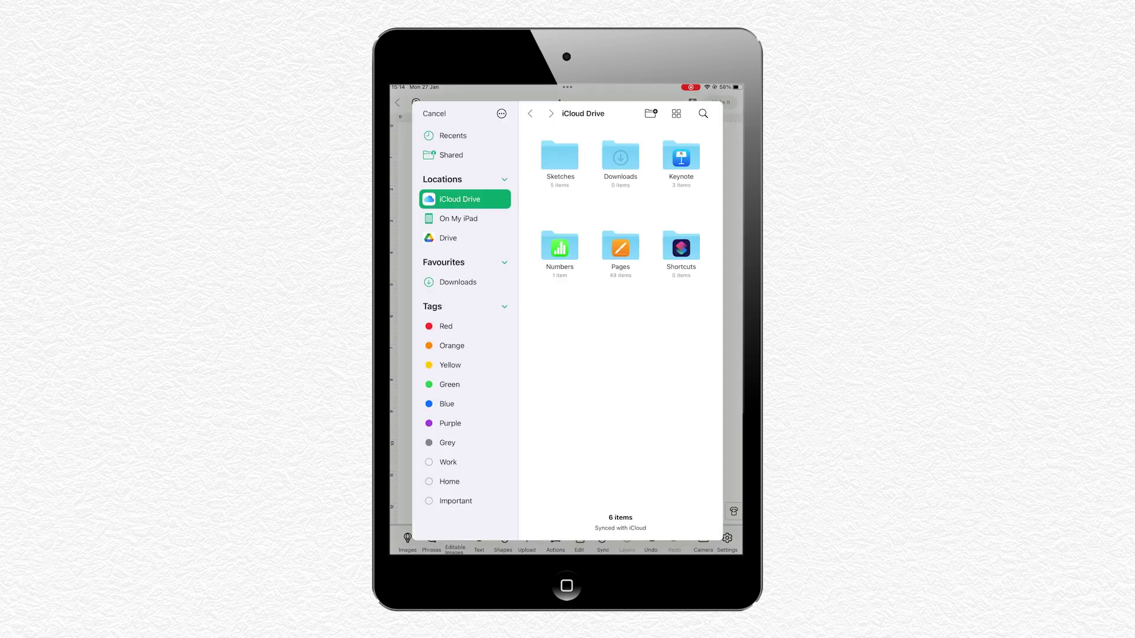
- Upload the SVG from fairy-door-craftwithsarah > 01 Cricut Version, named 'Fairy door'
click(458, 219)
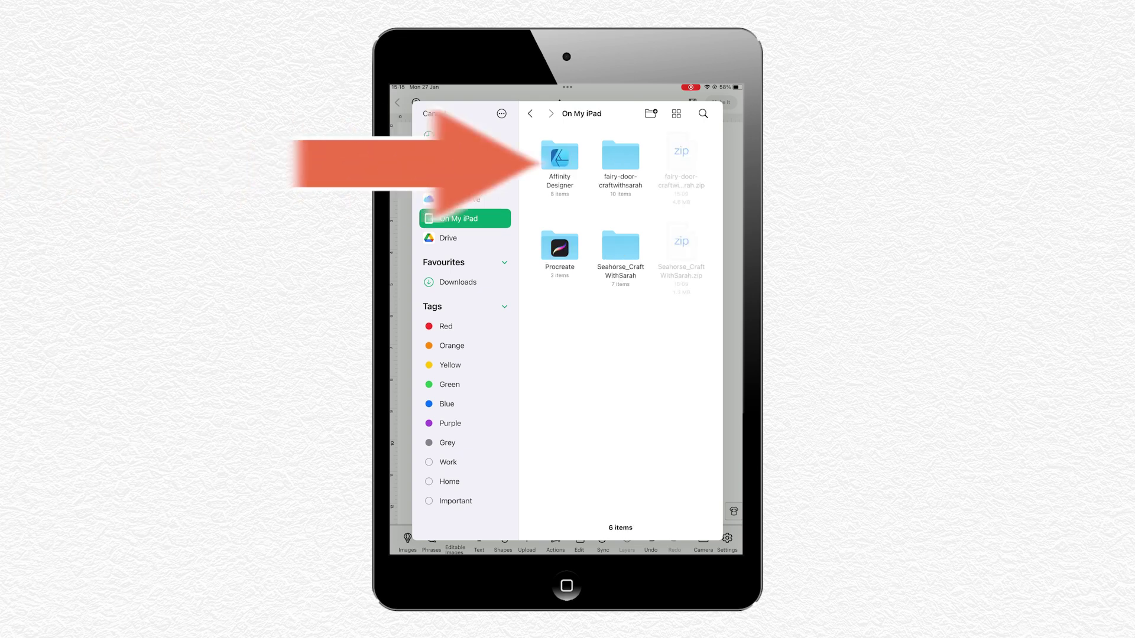
click(620, 155)
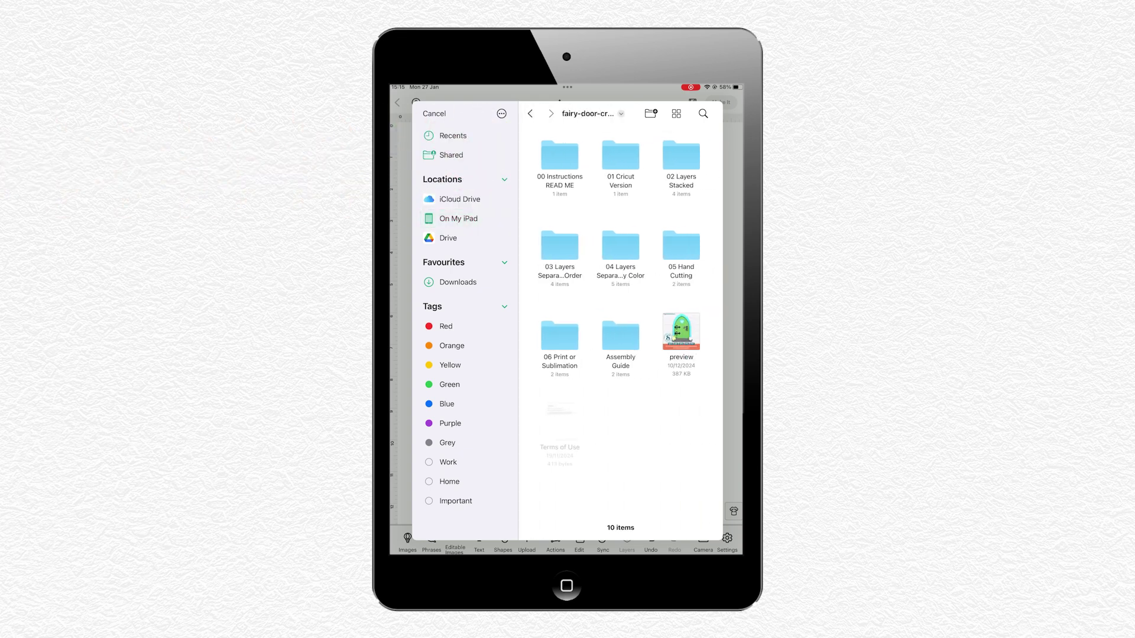
click(620, 155)
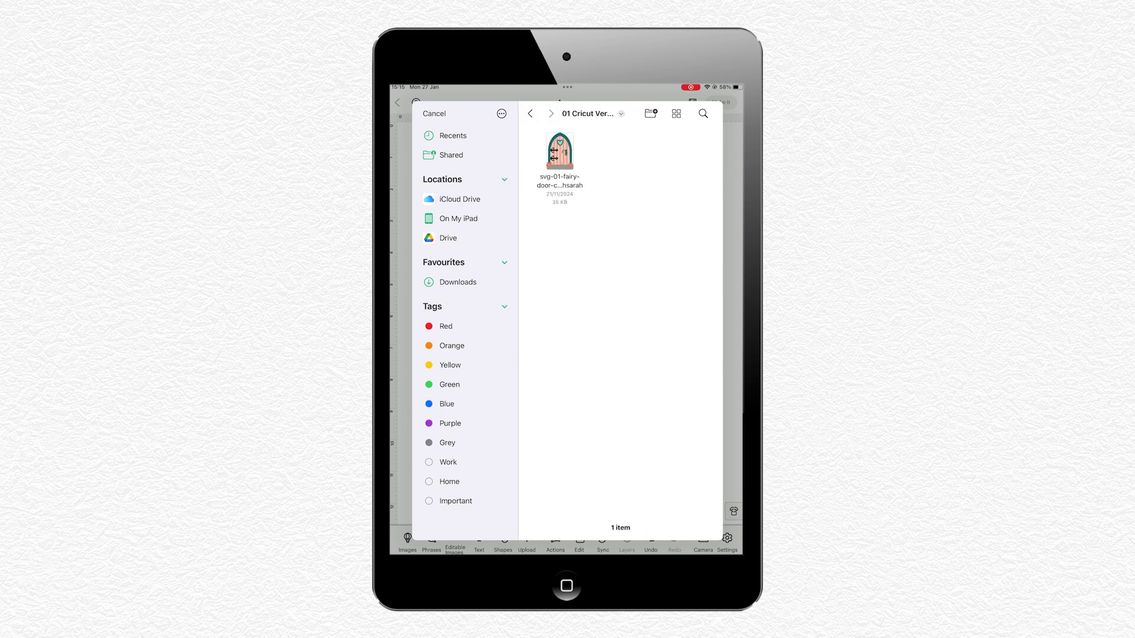
click(560, 152)
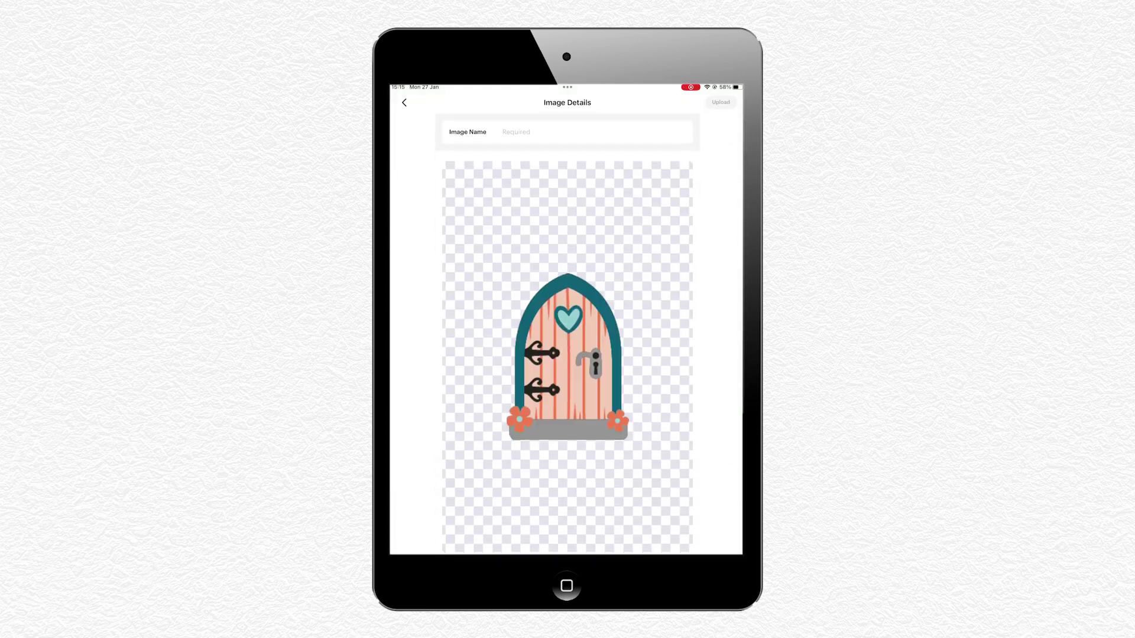
click(517, 131)
text(Fairy door)
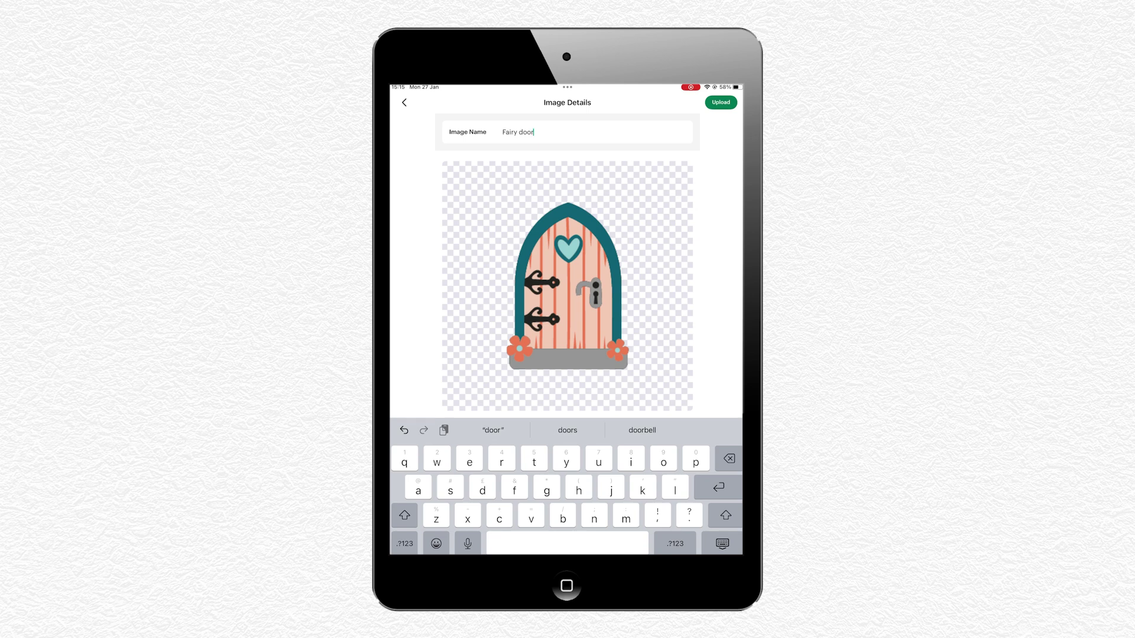
click(721, 102)
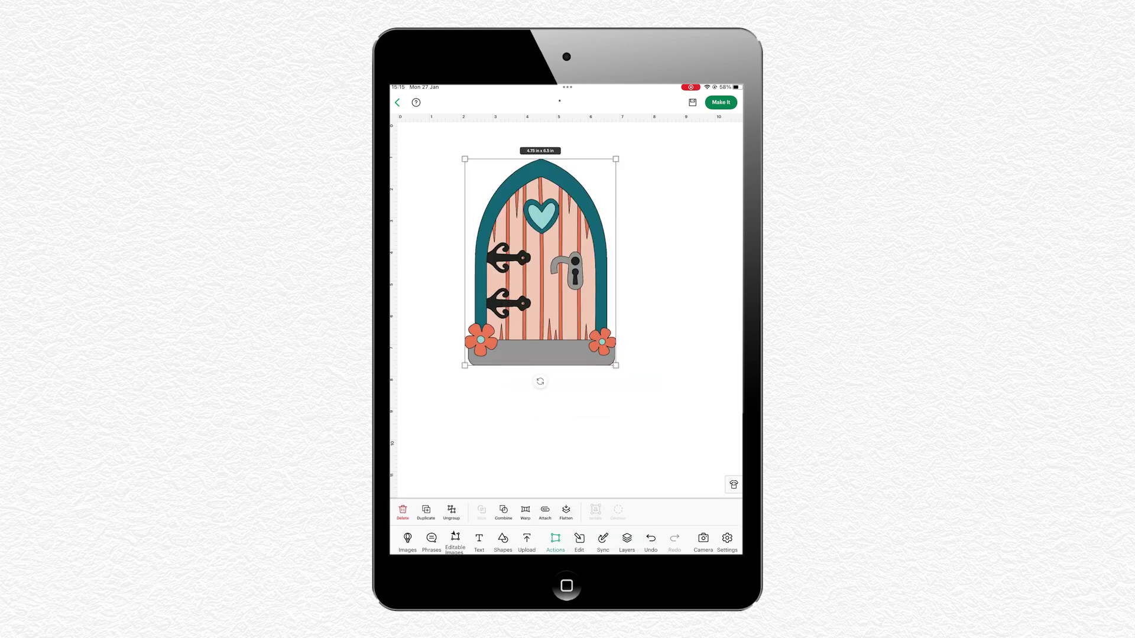
- Review the Fairy door's 14 layers in the Layers panel, then collapse and select the group
click(626, 542)
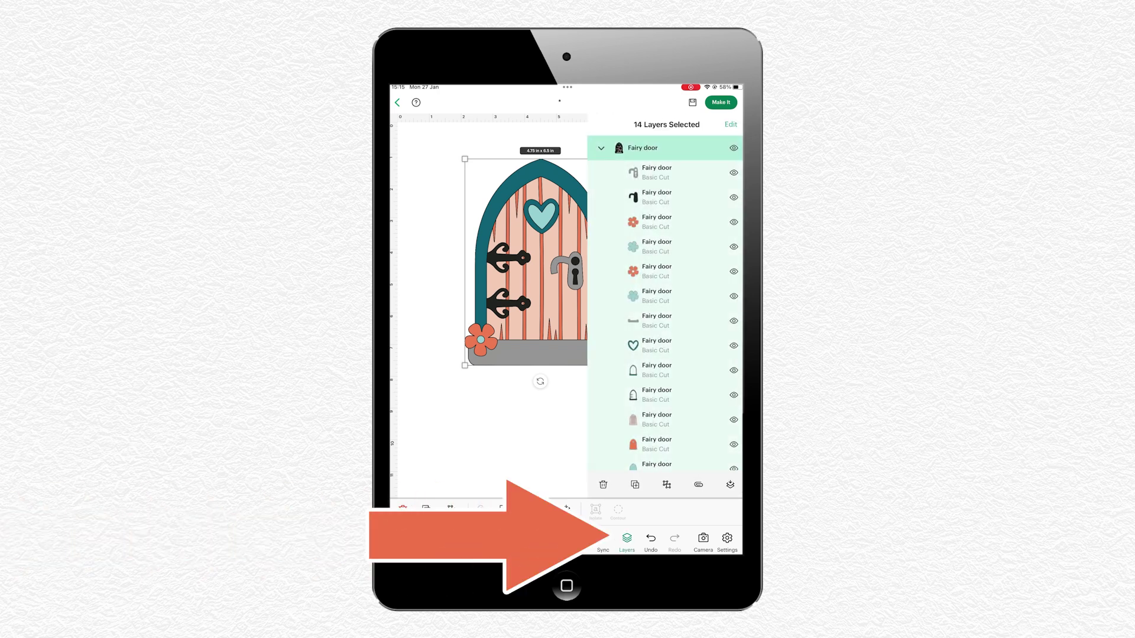
scroll(665, 304, down, 1)
scroll(664, 303, up, 1)
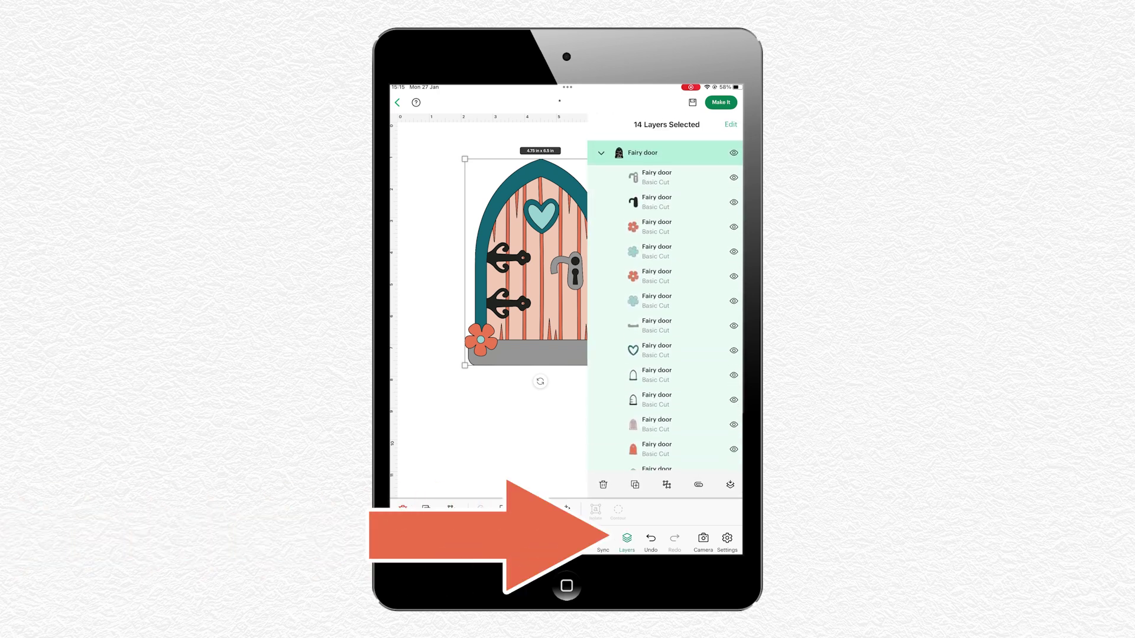
click(601, 148)
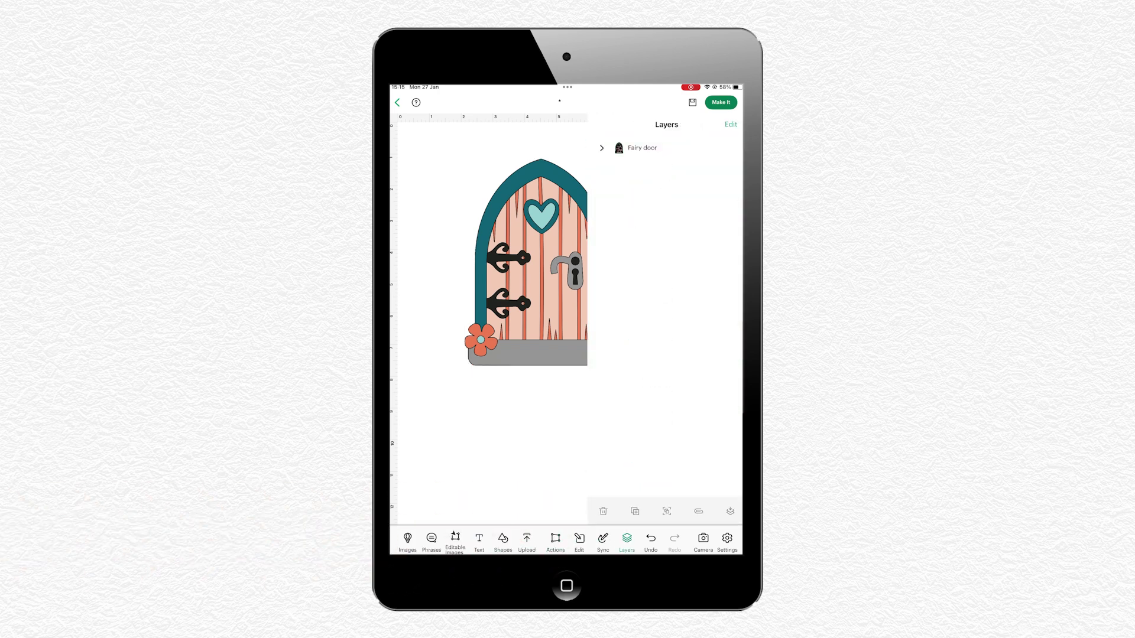
click(642, 148)
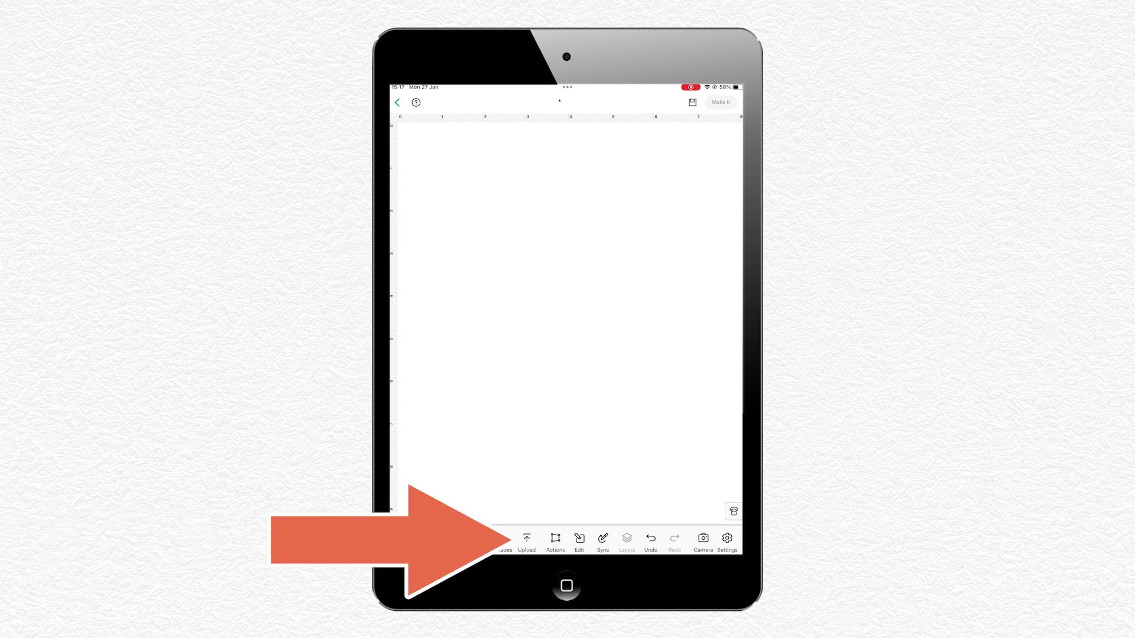
- Upload the SVG from On My iPad > Seahorse_CraftWithSarah, named 'Seahorse'
click(526, 540)
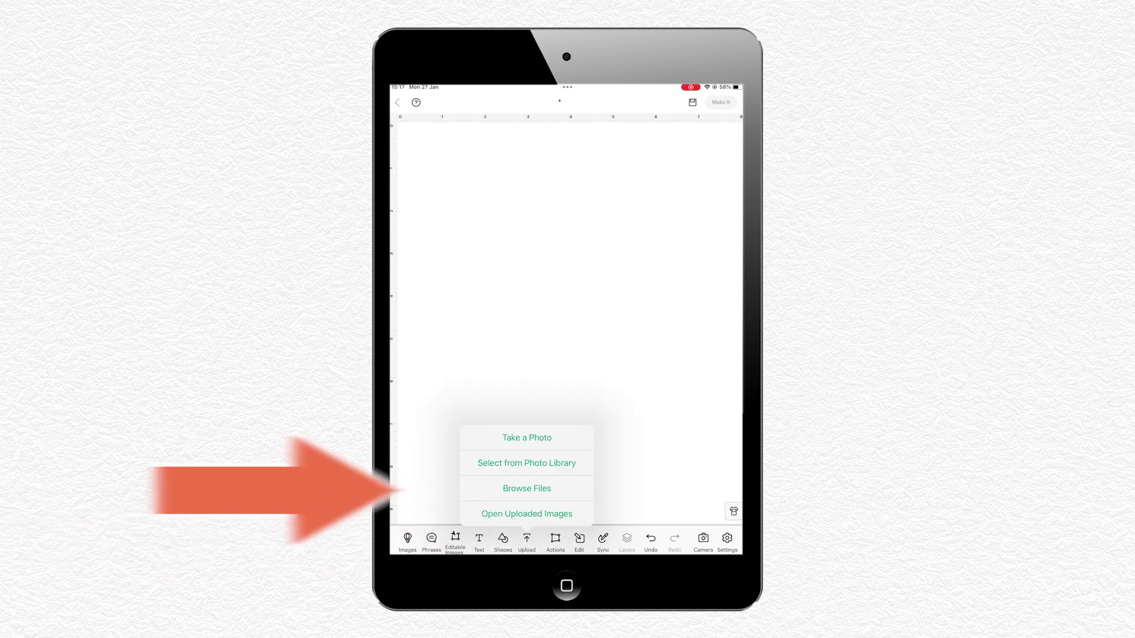
click(527, 489)
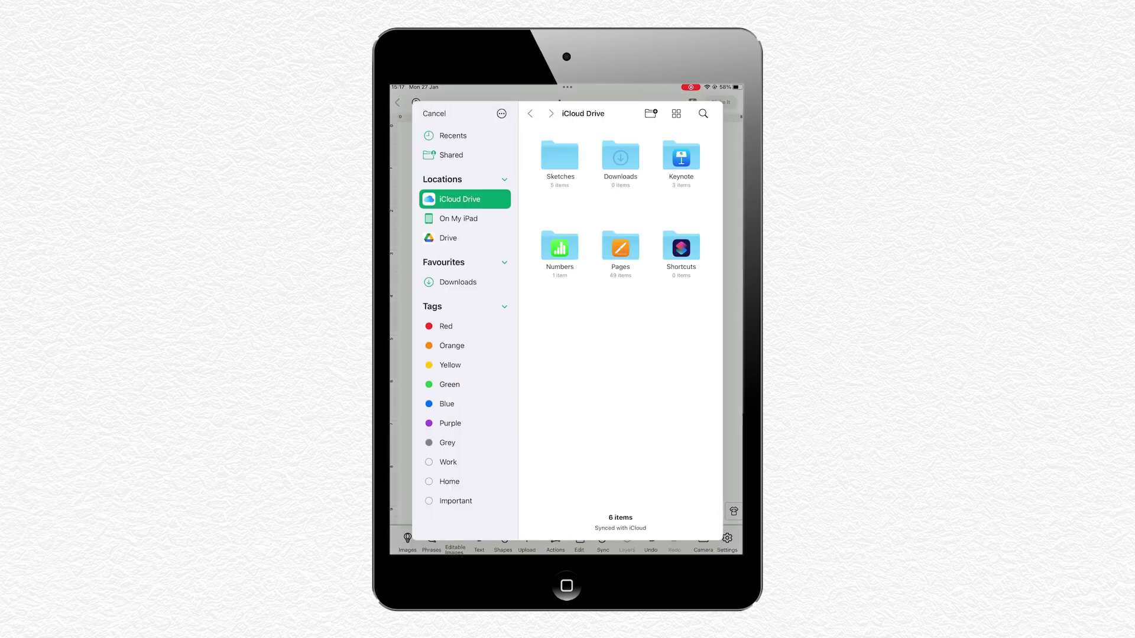
click(458, 218)
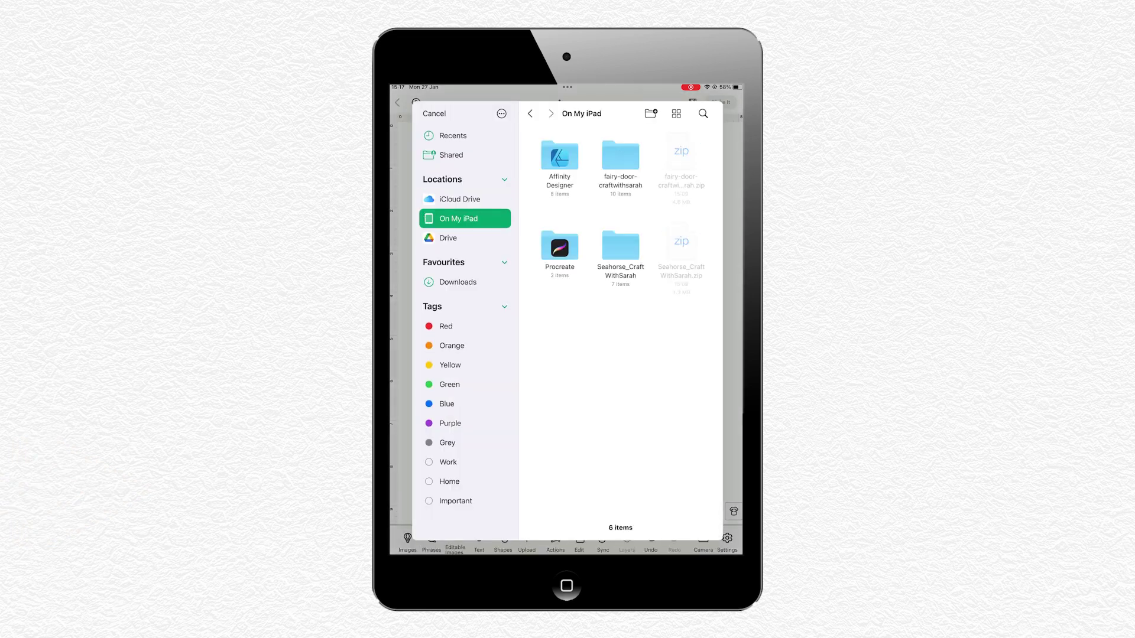
click(620, 245)
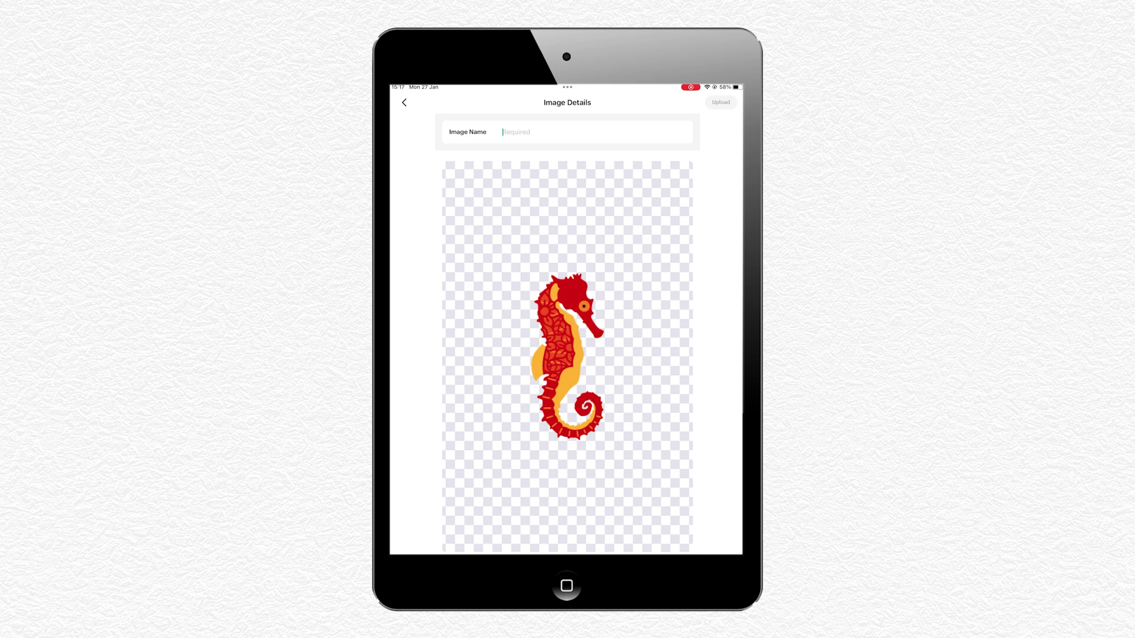
text(Seah)
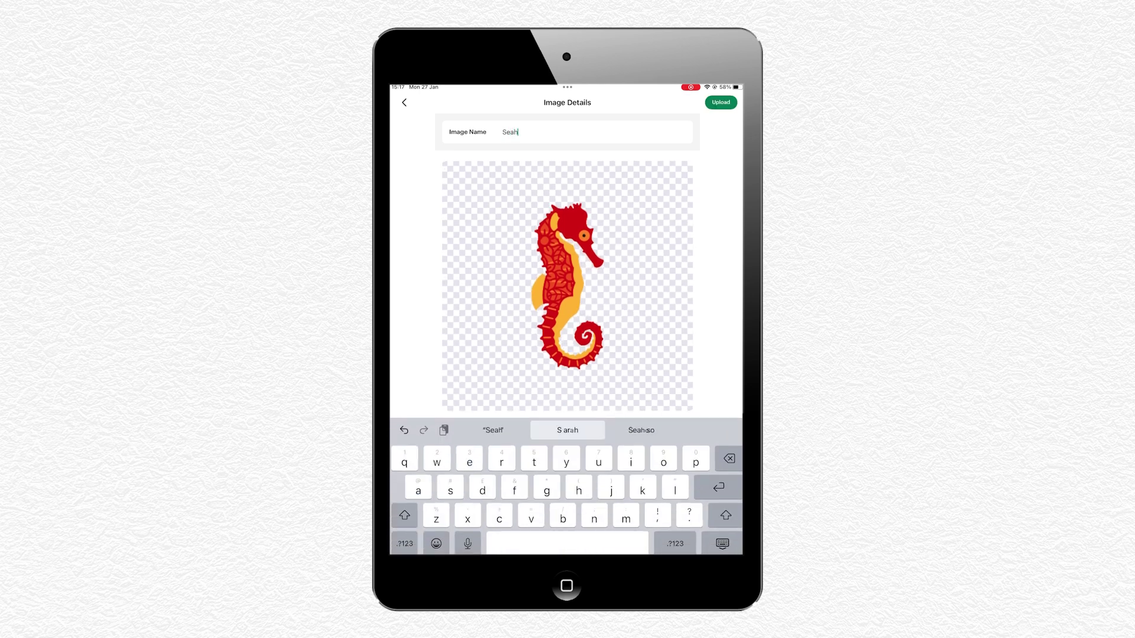
text(orse)
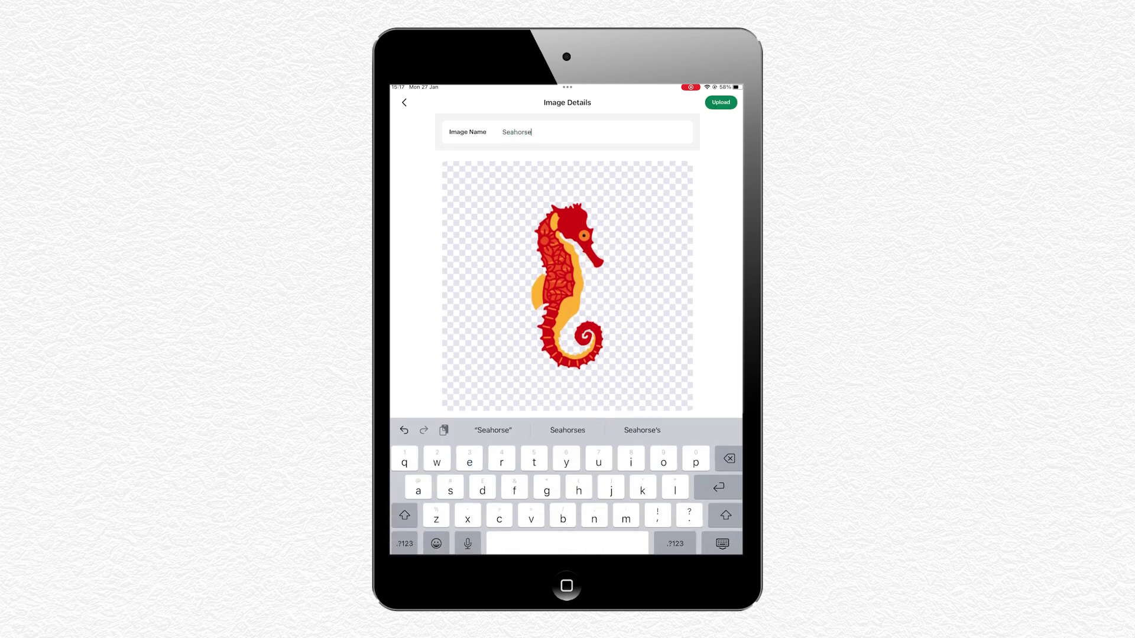
key(Return)
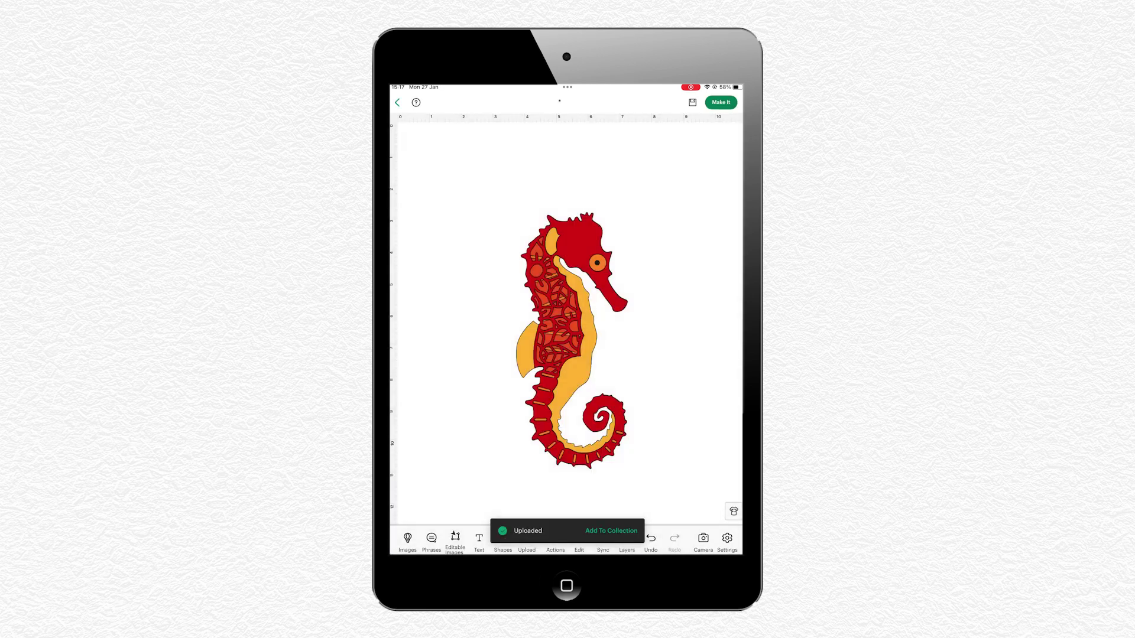
click(627, 539)
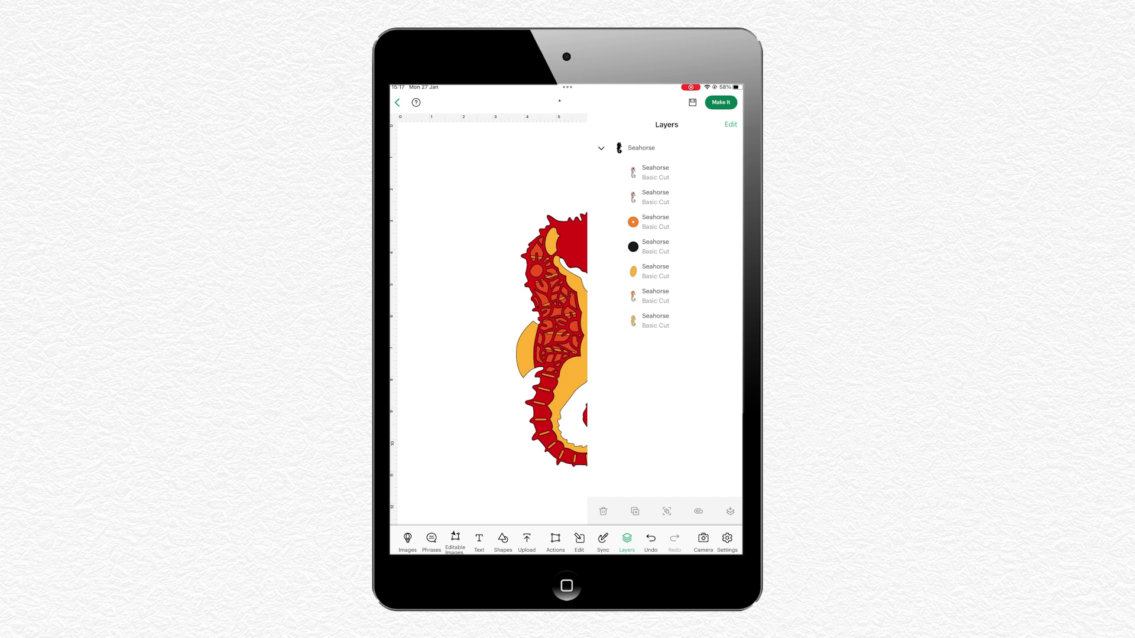
click(626, 539)
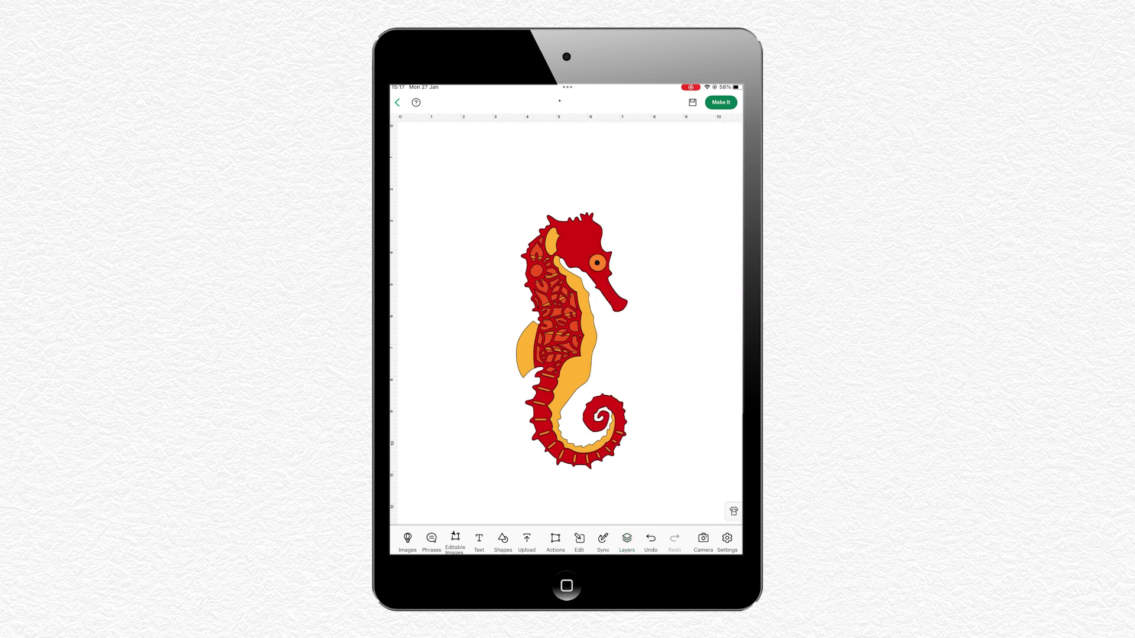